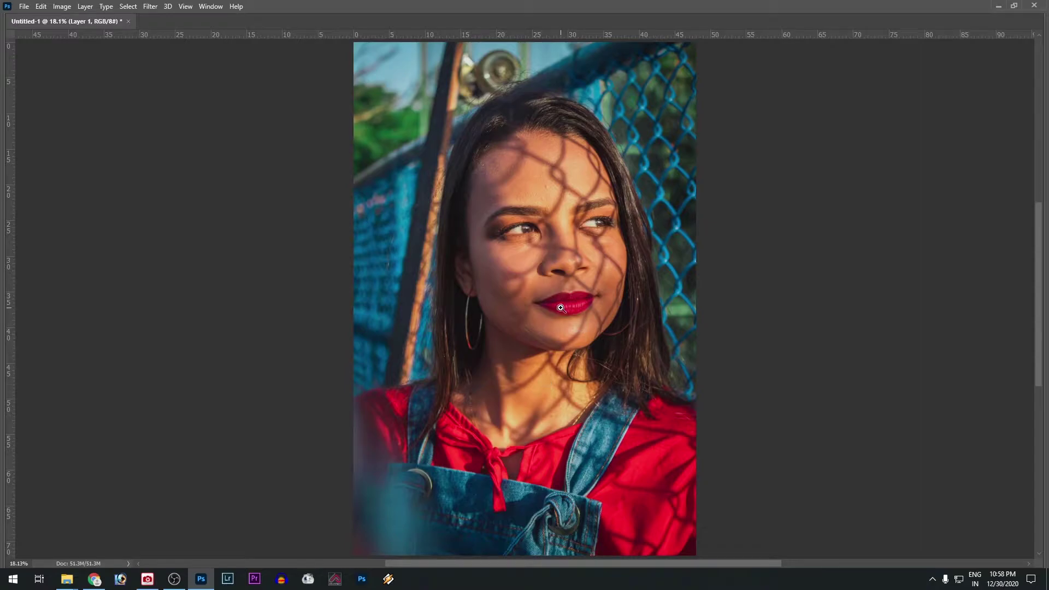
Step: Heal the fence shadow lines across the centre of the forehead with the Spot Healing Brush at size 70
{"action": "left_click", "coordinate": [608, 190]}
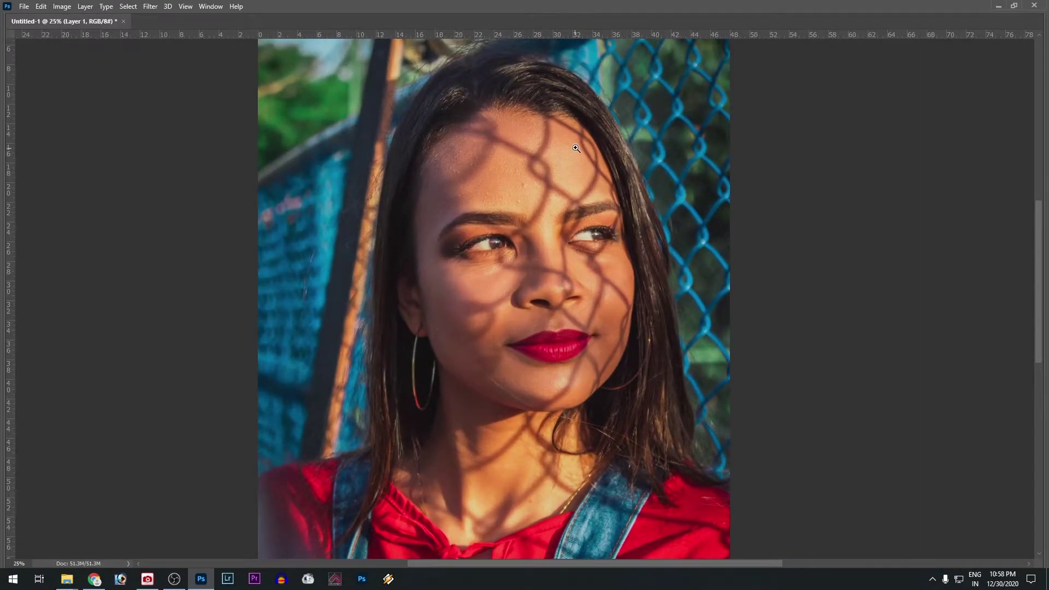
{"action": "left_click", "coordinate": [593, 177]}
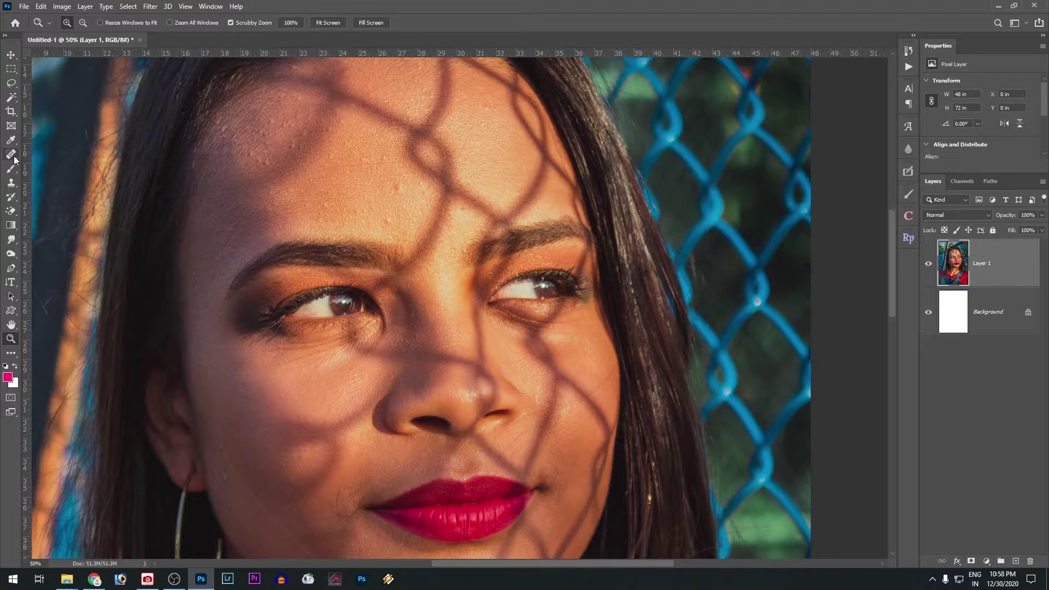
{"action": "left_click", "coordinate": [14, 158]}
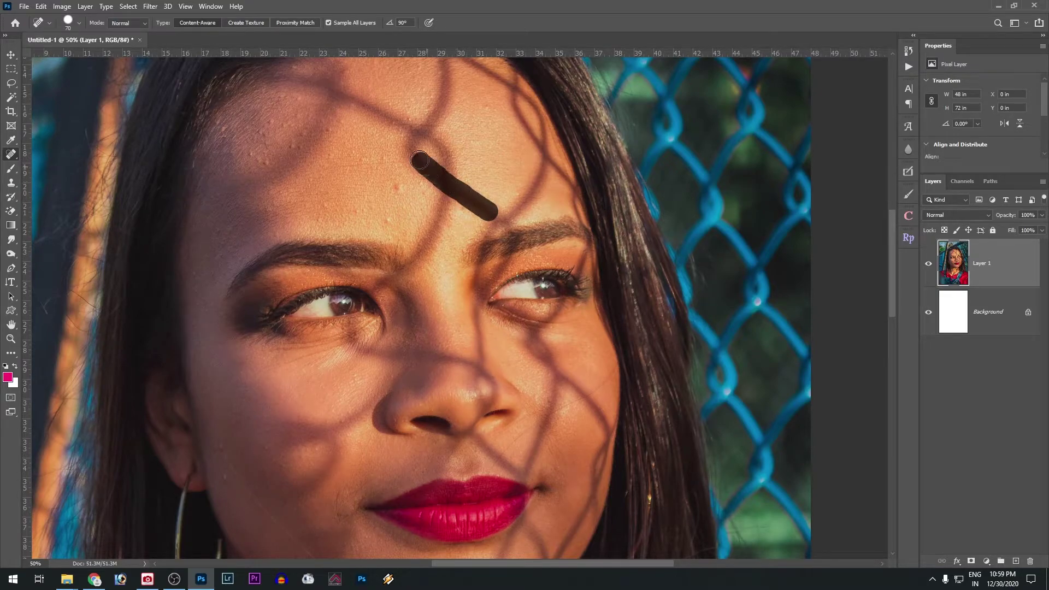
{"action": "left_click_drag", "start_coordinate": [426, 128], "coordinate": [438, 104]}
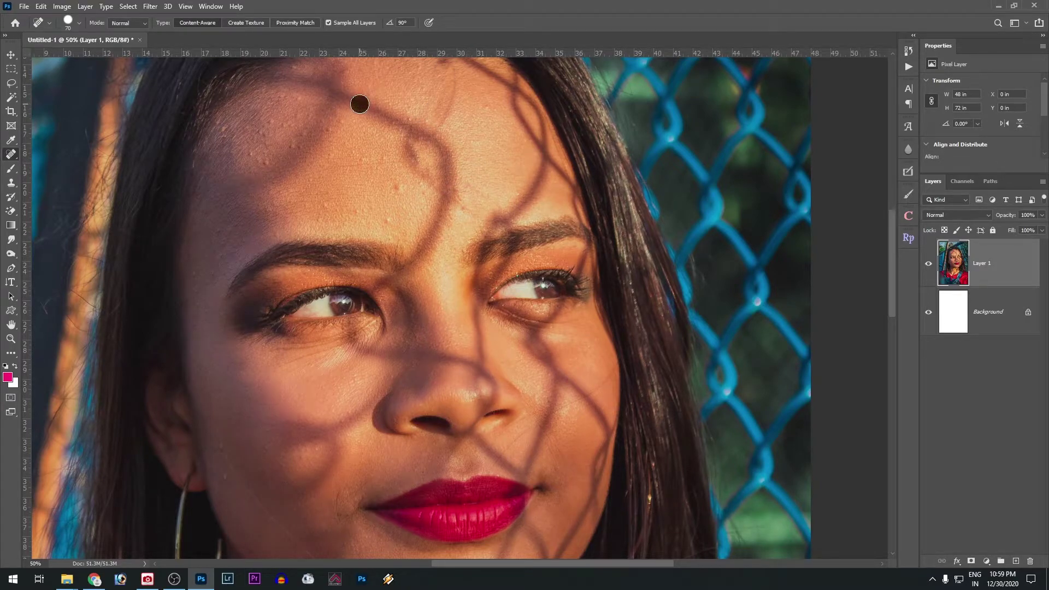
{"action": "mouse_move", "coordinate": [360, 104]}
{"action": "left_mouse_down"}
{"action": "mouse_move", "coordinate": [429, 140]}
{"action": "mouse_move", "coordinate": [445, 161]}
{"action": "mouse_move", "coordinate": [444, 201]}
{"action": "mouse_move", "coordinate": [423, 249]}
{"action": "left_mouse_up"}
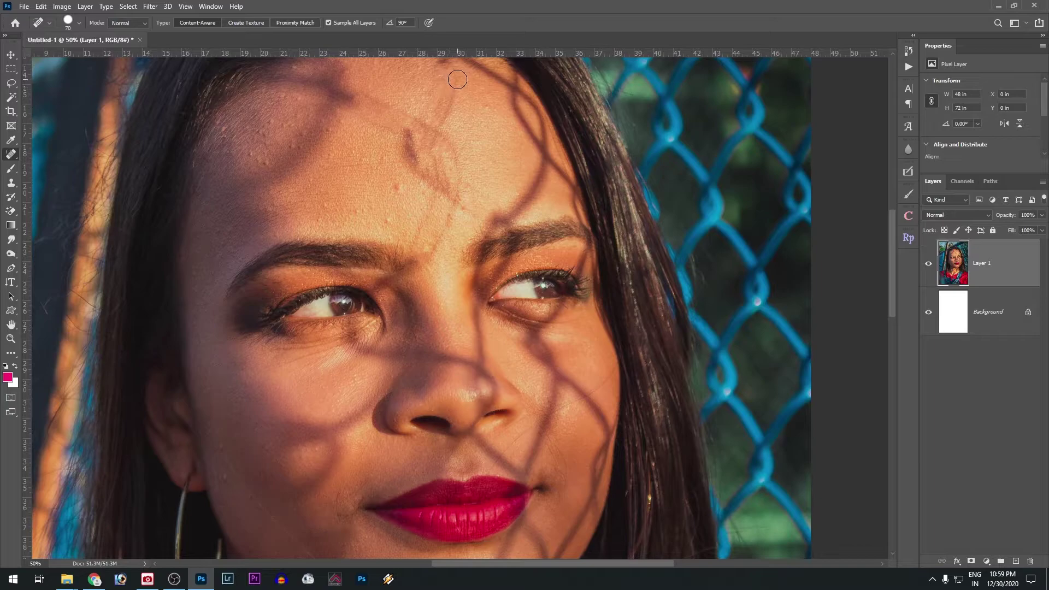
{"action": "left_click_drag", "start_coordinate": [453, 84], "coordinate": [432, 139]}
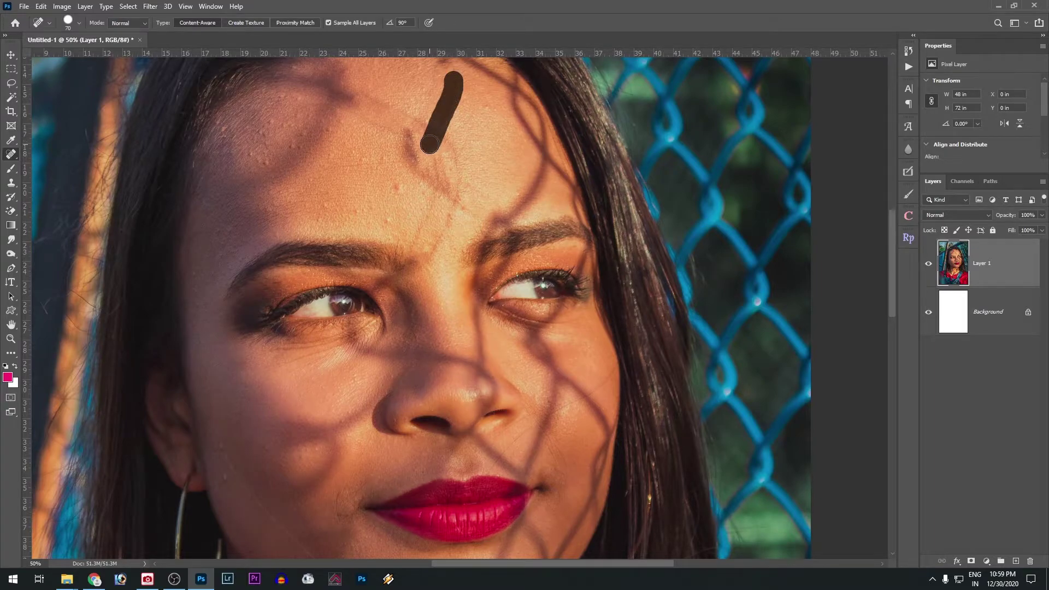
{"action": "mouse_move", "coordinate": [373, 99]}
{"action": "left_mouse_down"}
{"action": "mouse_move", "coordinate": [437, 136]}
{"action": "mouse_move", "coordinate": [458, 172]}
{"action": "mouse_move", "coordinate": [438, 253]}
{"action": "mouse_move", "coordinate": [443, 213]}
{"action": "mouse_move", "coordinate": [434, 243]}
{"action": "left_mouse_up"}
{"action": "left_click_drag", "start_coordinate": [459, 197], "coordinate": [358, 90]}
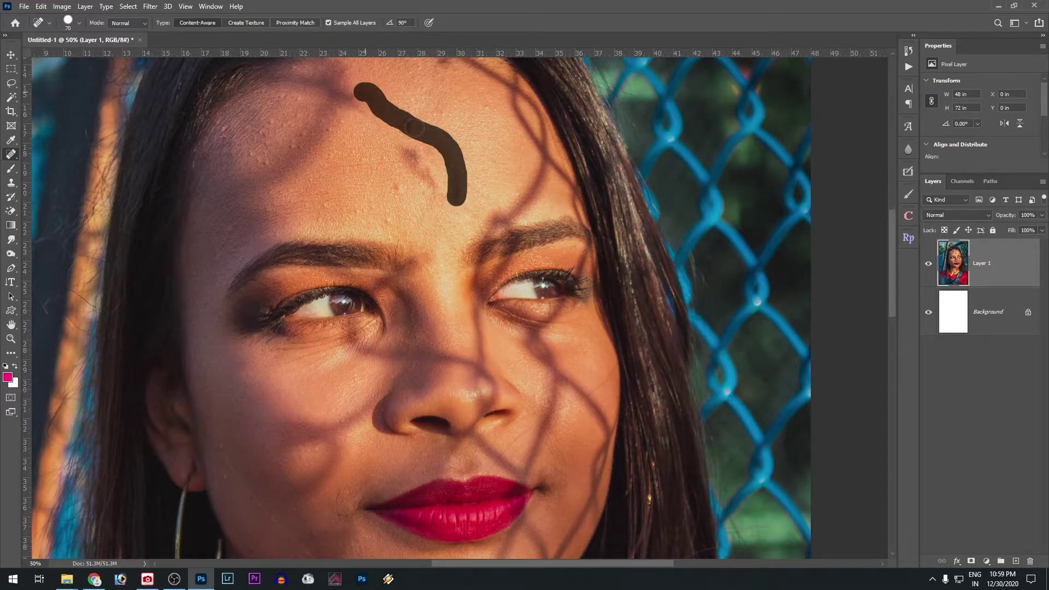
{"action": "mouse_move", "coordinate": [403, 152]}
{"action": "left_mouse_down"}
{"action": "mouse_move", "coordinate": [433, 198]}
{"action": "mouse_move", "coordinate": [443, 129]}
{"action": "left_mouse_up"}
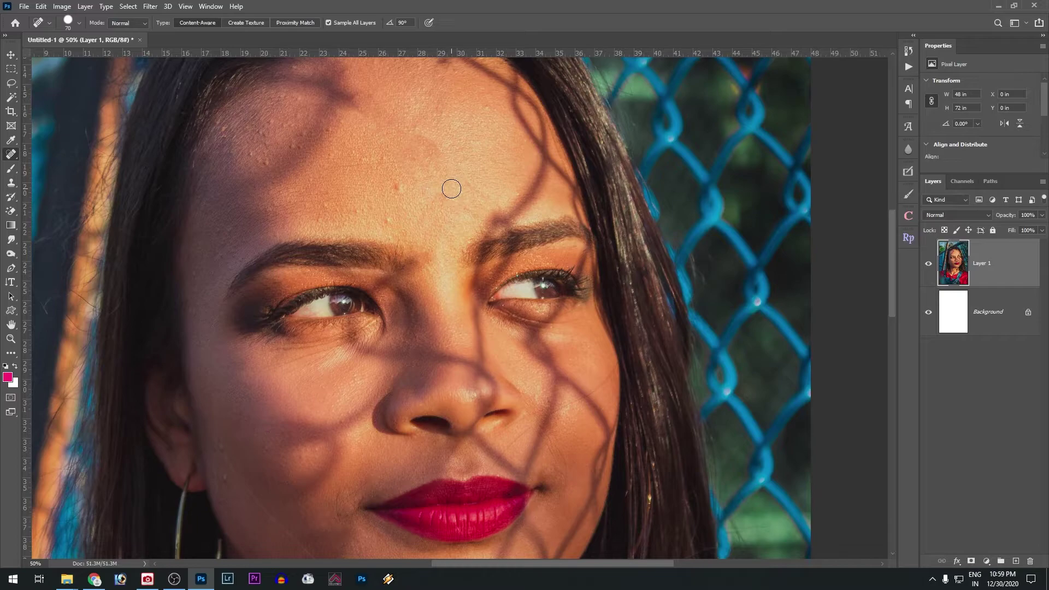
Step: Heal the shadow patches on the left side of the forehead near the hairline using a size 100 brush
{"action": "scroll", "coordinate": [394, 226], "scroll_direction": "up", "scroll_amount": 3}
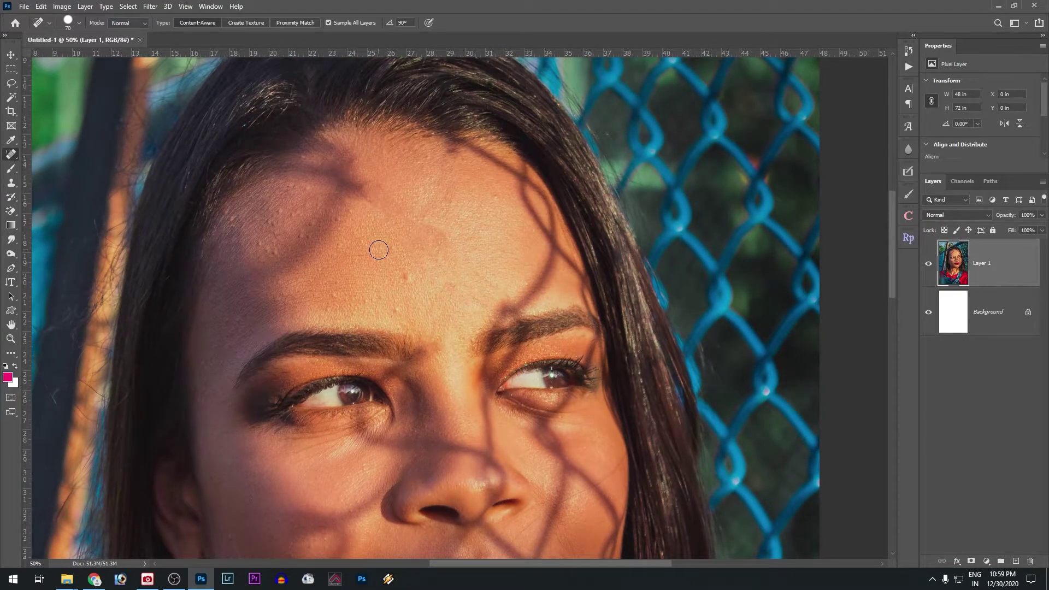
{"action": "left_click_drag", "start_coordinate": [372, 190], "coordinate": [312, 262]}
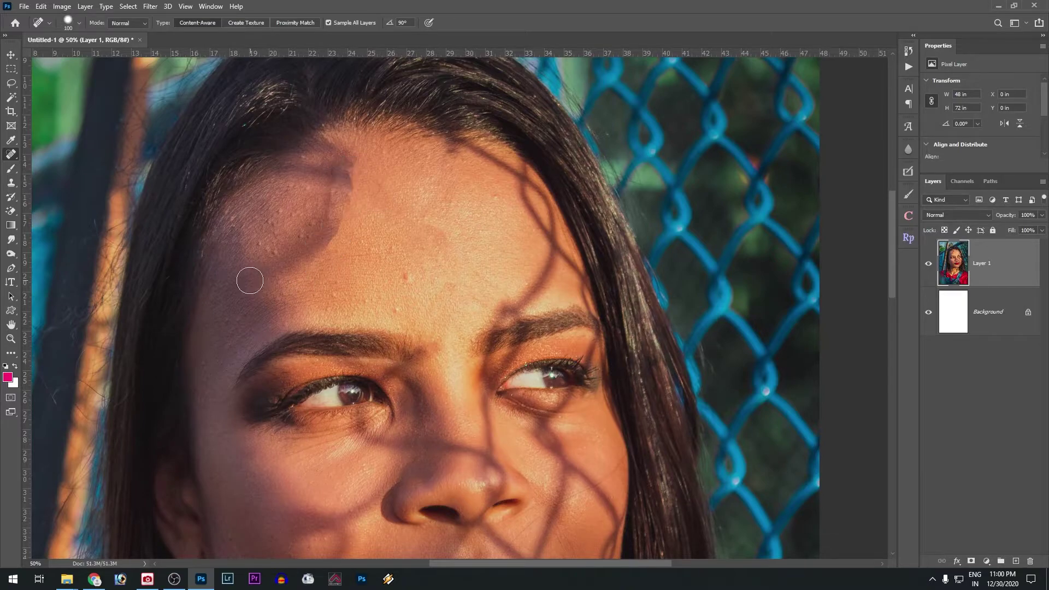
{"action": "mouse_move", "coordinate": [248, 279]}
{"action": "left_mouse_down"}
{"action": "mouse_move", "coordinate": [320, 230]}
{"action": "mouse_move", "coordinate": [319, 209]}
{"action": "mouse_move", "coordinate": [269, 264]}
{"action": "mouse_move", "coordinate": [294, 270]}
{"action": "mouse_move", "coordinate": [318, 175]}
{"action": "left_mouse_up"}
{"action": "left_click", "coordinate": [330, 162]}
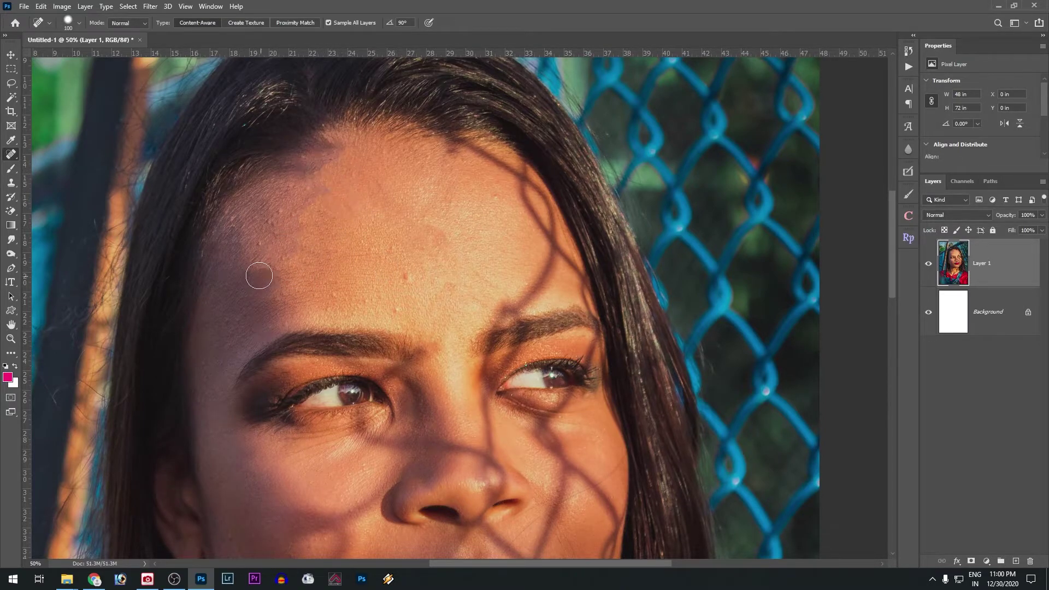
{"action": "left_click_drag", "start_coordinate": [255, 273], "coordinate": [280, 246]}
Step: Heal the crossing fence shadows on the right side of the forehead along the hairline using a size 60 brush
{"action": "mouse_move", "coordinate": [457, 141]}
{"action": "left_mouse_down"}
{"action": "mouse_move", "coordinate": [527, 183]}
{"action": "mouse_move", "coordinate": [552, 220]}
{"action": "mouse_move", "coordinate": [558, 261]}
{"action": "left_mouse_up"}
{"action": "left_click", "coordinate": [459, 143]}
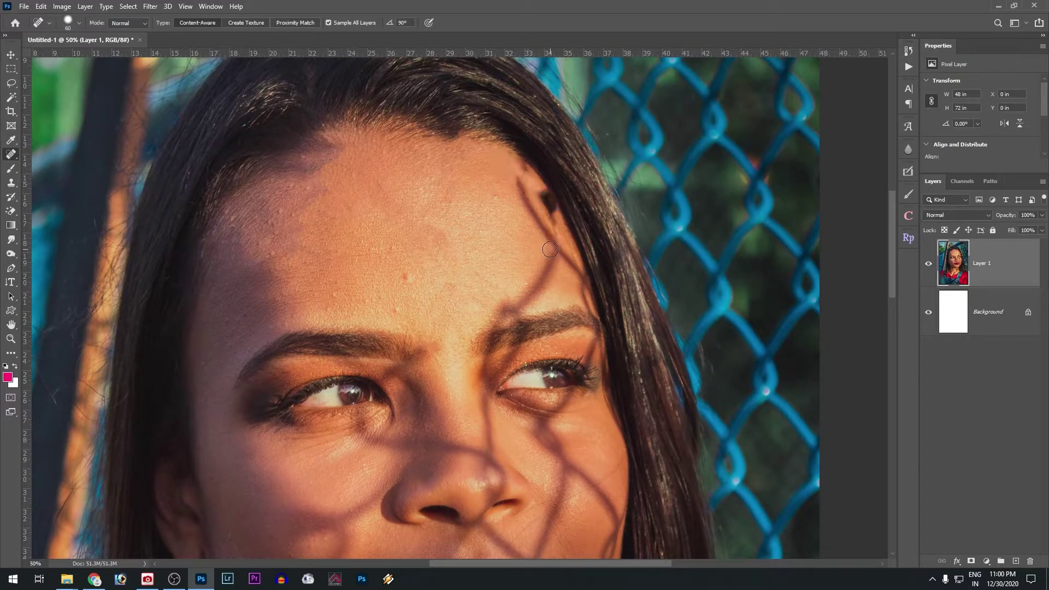
{"action": "left_click", "coordinate": [543, 207]}
{"action": "left_click_drag", "start_coordinate": [544, 192], "coordinate": [551, 211]}
{"action": "left_click", "coordinate": [522, 170]}
{"action": "mouse_move", "coordinate": [517, 179]}
{"action": "left_mouse_down"}
{"action": "mouse_move", "coordinate": [576, 273]}
{"action": "mouse_move", "coordinate": [410, 231]}
{"action": "left_mouse_up"}
{"action": "mouse_move", "coordinate": [410, 152]}
{"action": "left_mouse_down"}
{"action": "mouse_move", "coordinate": [457, 229]}
{"action": "mouse_move", "coordinate": [379, 274]}
{"action": "left_mouse_up"}
{"action": "mouse_move", "coordinate": [439, 209]}
{"action": "left_mouse_down"}
{"action": "mouse_move", "coordinate": [405, 253]}
{"action": "mouse_move", "coordinate": [368, 265]}
{"action": "left_mouse_up"}
{"action": "left_click_drag", "start_coordinate": [331, 206], "coordinate": [314, 192]}
{"action": "left_click", "coordinate": [259, 166]}
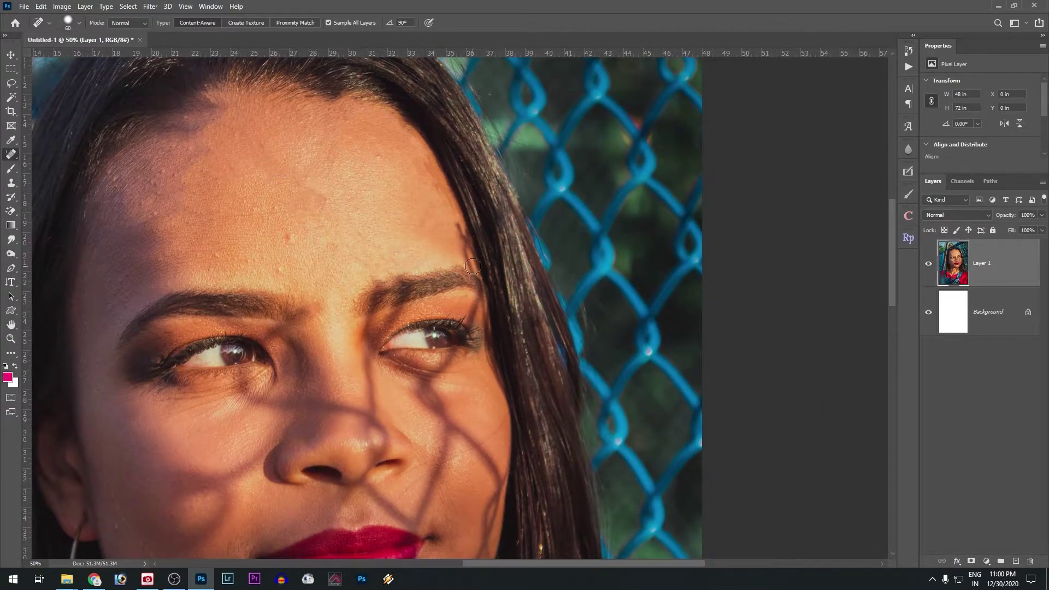
Step: Heal the shadows around the right-hand eyebrow and the shadow line running down the side of the nose
{"action": "mouse_move", "coordinate": [459, 277]}
{"action": "left_mouse_down"}
{"action": "mouse_move", "coordinate": [375, 233]}
{"action": "mouse_move", "coordinate": [332, 243]}
{"action": "left_mouse_up"}
{"action": "left_click_drag", "start_coordinate": [314, 331], "coordinate": [399, 284]}
{"action": "key", "text": "ctrl+plus"}
{"action": "left_click_drag", "start_coordinate": [401, 331], "coordinate": [430, 310]}
{"action": "key", "text": "ctrl+minus"}
{"action": "mouse_move", "coordinate": [166, 338]}
{"action": "left_mouse_down"}
{"action": "mouse_move", "coordinate": [270, 356]}
{"action": "mouse_move", "coordinate": [306, 395]}
{"action": "left_mouse_up"}
{"action": "left_click_drag", "start_coordinate": [284, 305], "coordinate": [293, 374]}
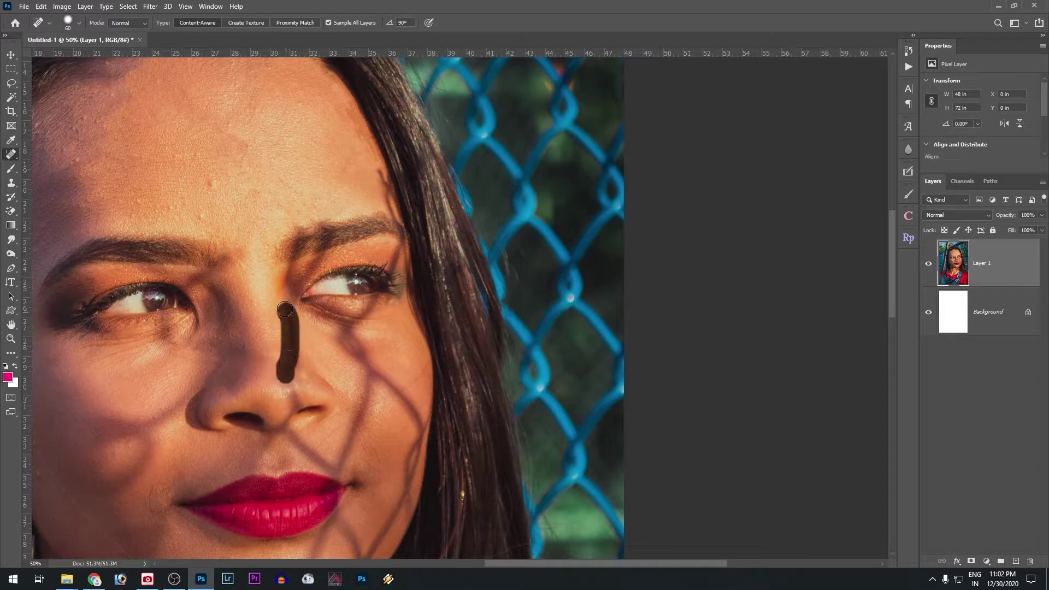
{"action": "left_click", "coordinate": [295, 372]}
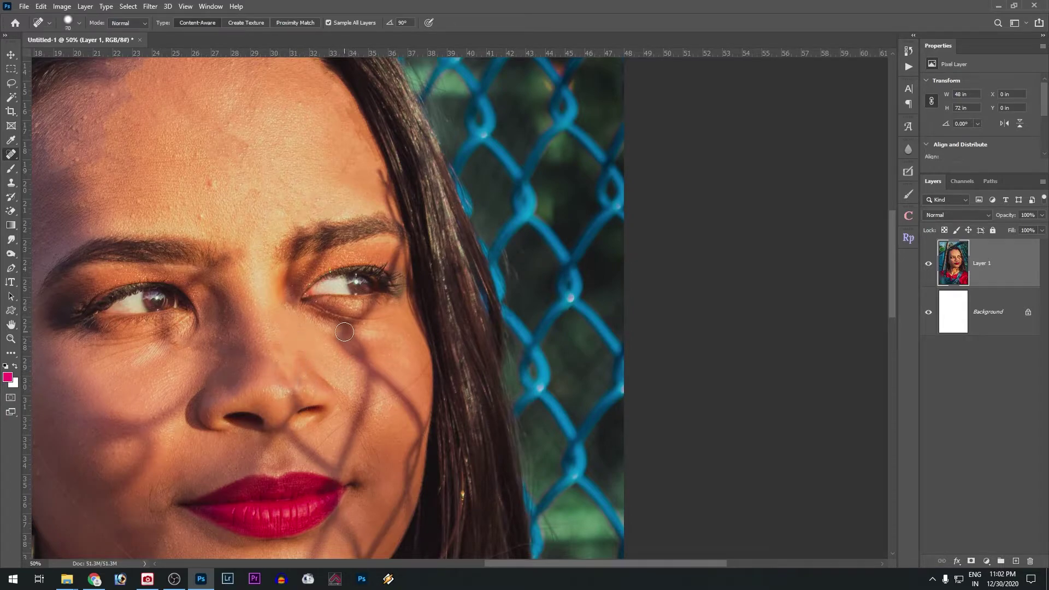
Step: Heal the fence shadows on the right-hand cheek and above the corner of the upper lip using a size 70 brush
{"action": "mouse_move", "coordinate": [344, 332]}
{"action": "left_mouse_down"}
{"action": "mouse_move", "coordinate": [371, 363]}
{"action": "mouse_move", "coordinate": [338, 466]}
{"action": "left_mouse_up"}
{"action": "mouse_move", "coordinate": [372, 369]}
{"action": "left_mouse_down"}
{"action": "mouse_move", "coordinate": [420, 434]}
{"action": "mouse_move", "coordinate": [397, 324]}
{"action": "left_mouse_up"}
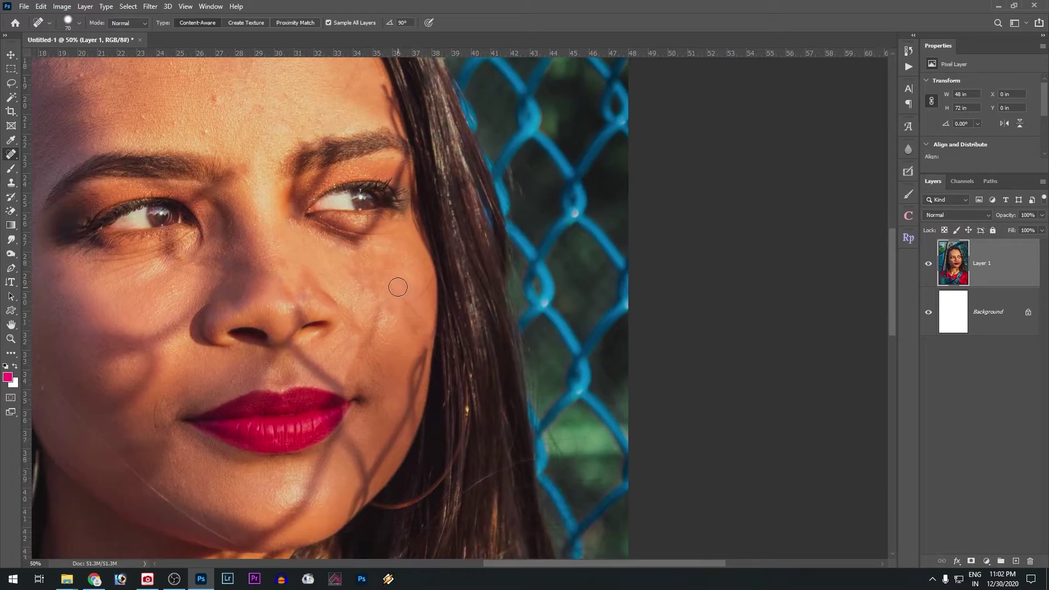
{"action": "mouse_move", "coordinate": [398, 287]}
{"action": "left_mouse_down"}
{"action": "mouse_move", "coordinate": [413, 308]}
{"action": "mouse_move", "coordinate": [339, 344]}
{"action": "mouse_move", "coordinate": [319, 372]}
{"action": "mouse_move", "coordinate": [341, 385]}
{"action": "left_mouse_up"}
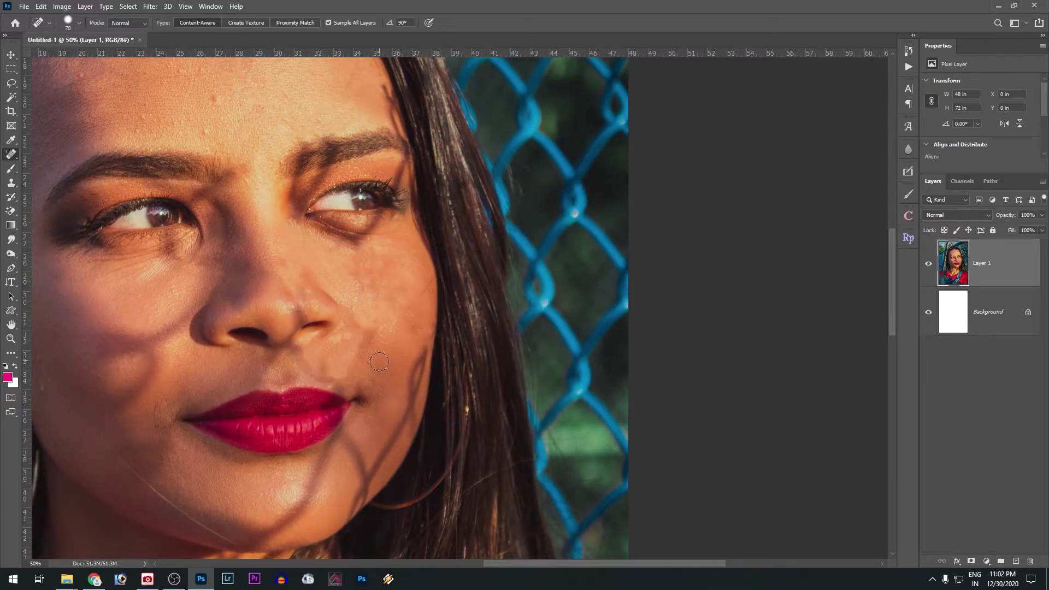
{"action": "mouse_move", "coordinate": [376, 325]}
{"action": "left_mouse_down"}
{"action": "mouse_move", "coordinate": [345, 377]}
{"action": "mouse_move", "coordinate": [363, 322]}
{"action": "left_mouse_up"}
Step: Heal the shadow lines on the chin and along the right side of the jaw
{"action": "left_click_drag", "start_coordinate": [345, 403], "coordinate": [287, 477]}
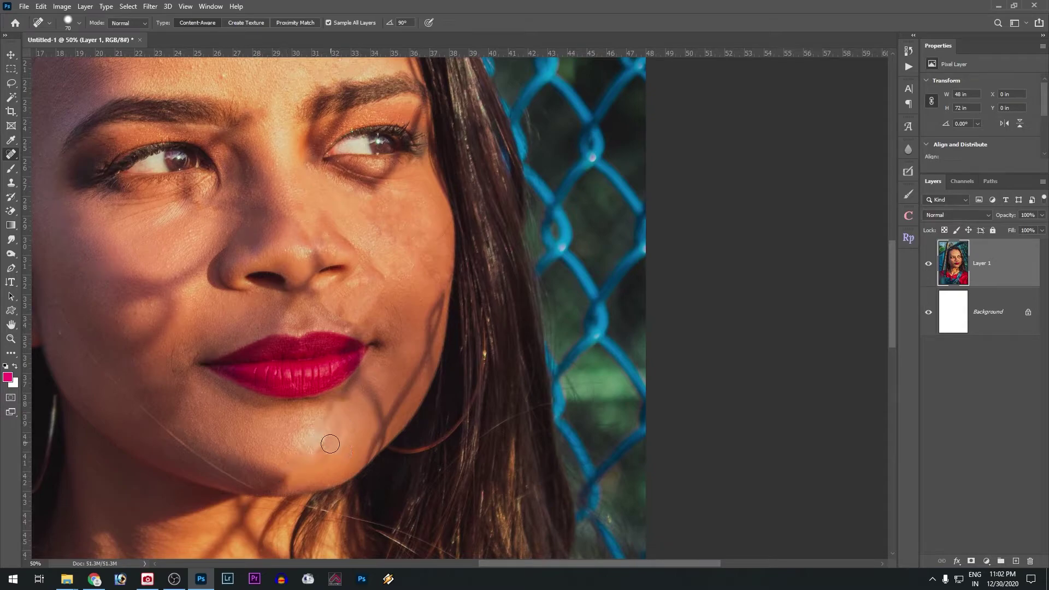
{"action": "left_click", "coordinate": [326, 437]}
{"action": "left_click", "coordinate": [348, 396]}
{"action": "left_click", "coordinate": [79, 23]}
{"action": "left_click", "coordinate": [384, 396]}
{"action": "mouse_move", "coordinate": [374, 390]}
{"action": "left_mouse_down"}
{"action": "mouse_move", "coordinate": [371, 446]}
{"action": "mouse_move", "coordinate": [407, 395]}
{"action": "mouse_move", "coordinate": [435, 313]}
{"action": "left_mouse_up"}
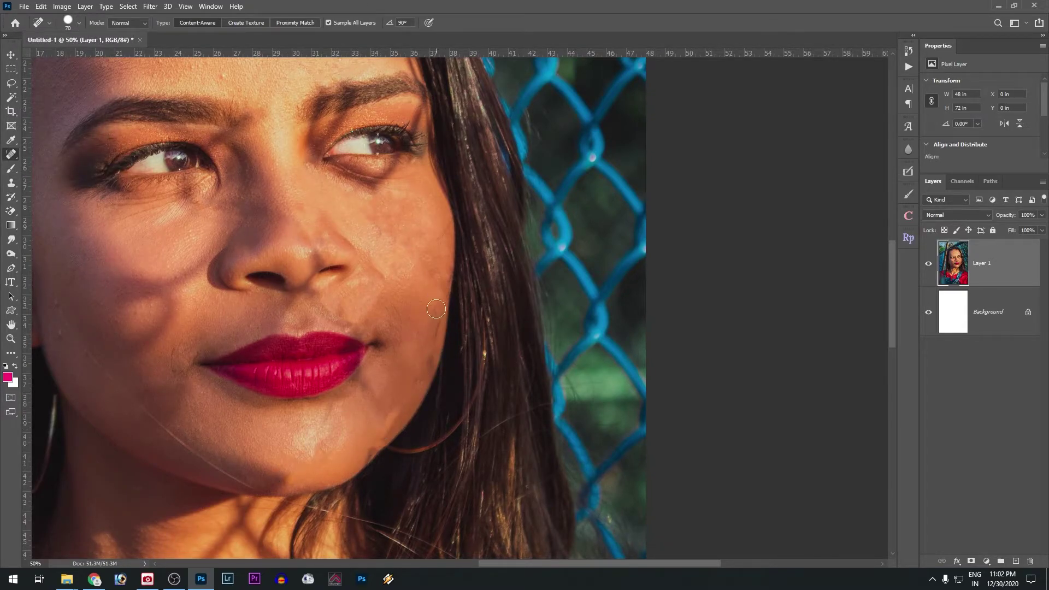
{"action": "left_click_drag", "start_coordinate": [420, 366], "coordinate": [437, 308]}
{"action": "left_click_drag", "start_coordinate": [397, 413], "coordinate": [365, 449]}
Step: Heal the diagonal fence shadow across the neck below the chin
{"action": "left_click_drag", "start_coordinate": [367, 408], "coordinate": [463, 245]}
{"action": "mouse_move", "coordinate": [336, 357]}
{"action": "left_mouse_down"}
{"action": "mouse_move", "coordinate": [300, 399]}
{"action": "mouse_move", "coordinate": [221, 448]}
{"action": "left_mouse_up"}
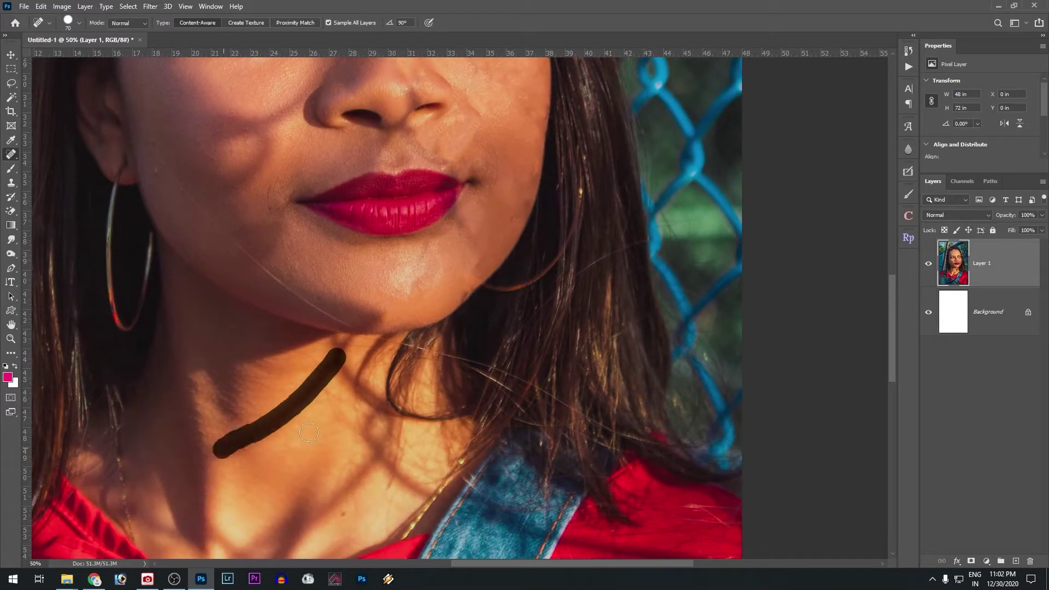
{"action": "mouse_move", "coordinate": [320, 475]}
{"action": "left_mouse_down"}
{"action": "mouse_move", "coordinate": [386, 313]}
{"action": "mouse_move", "coordinate": [358, 384]}
{"action": "left_mouse_up"}
Step: Heal the net-like fence shadows on the lower part of the red sleeve beside the denim bib
{"action": "left_click_drag", "start_coordinate": [520, 425], "coordinate": [228, 165]}
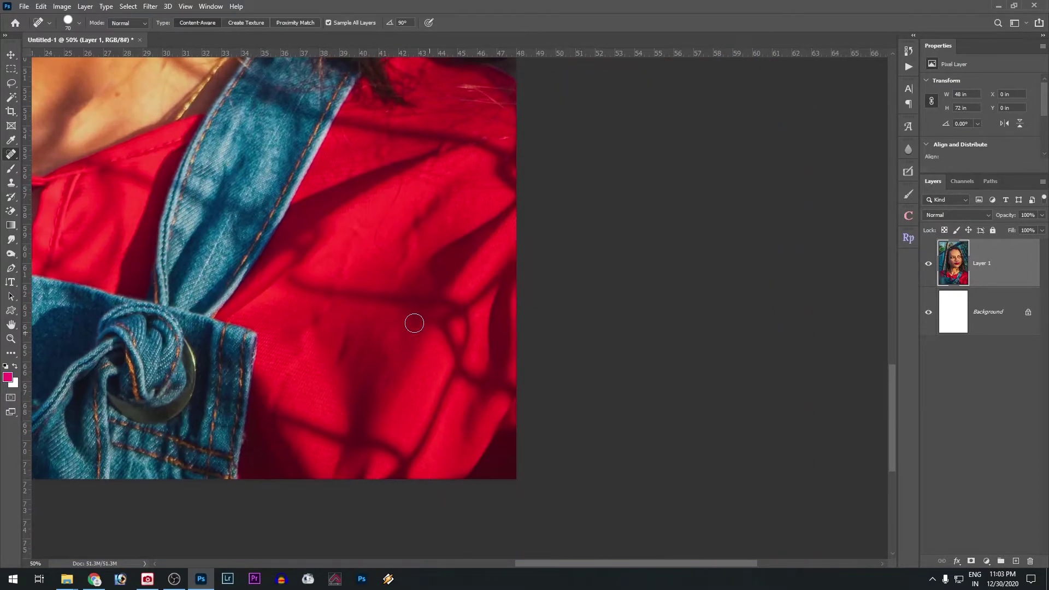
{"action": "left_click_drag", "start_coordinate": [297, 281], "coordinate": [452, 309]}
{"action": "left_click_drag", "start_coordinate": [283, 420], "coordinate": [400, 456]}
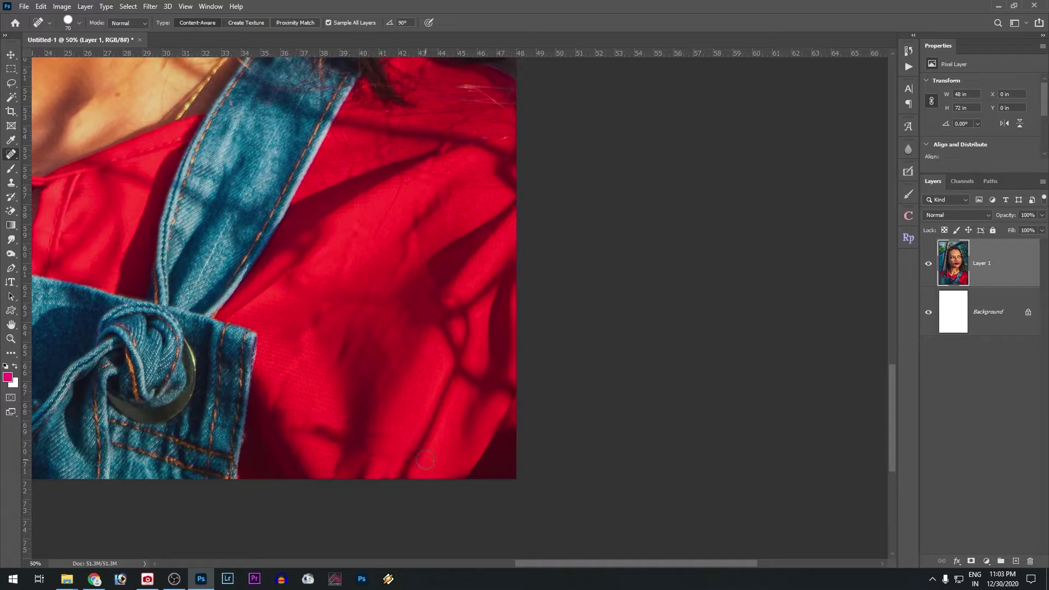
{"action": "left_click_drag", "start_coordinate": [322, 429], "coordinate": [335, 433]}
{"action": "mouse_move", "coordinate": [404, 468]}
{"action": "left_mouse_down"}
{"action": "mouse_move", "coordinate": [452, 369]}
{"action": "mouse_move", "coordinate": [449, 328]}
{"action": "mouse_move", "coordinate": [484, 384]}
{"action": "mouse_move", "coordinate": [518, 400]}
{"action": "left_mouse_up"}
{"action": "left_click_drag", "start_coordinate": [465, 328], "coordinate": [476, 389]}
{"action": "left_click_drag", "start_coordinate": [367, 449], "coordinate": [399, 457]}
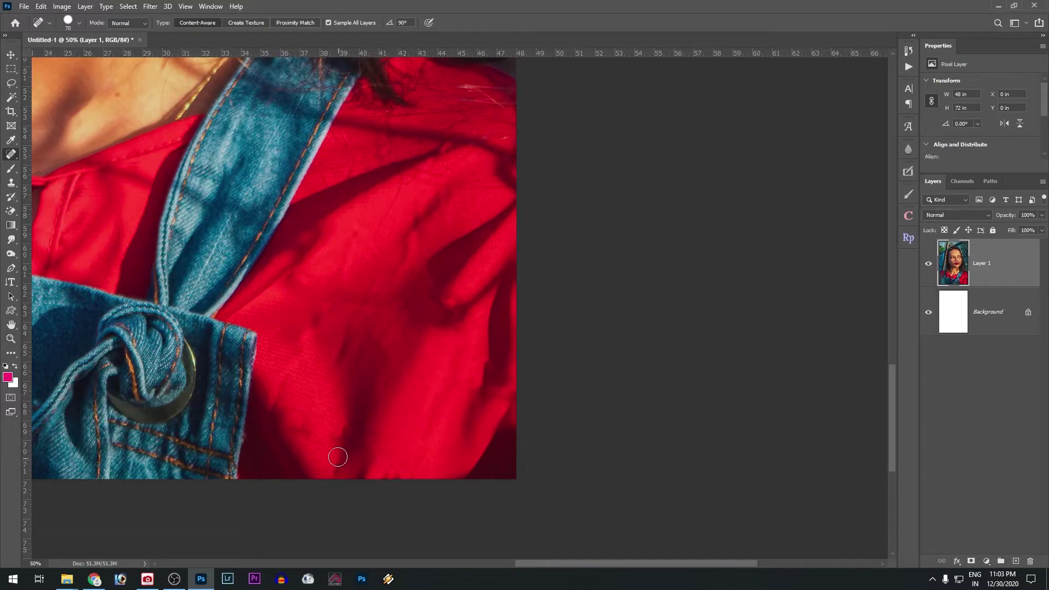
{"action": "left_click_drag", "start_coordinate": [295, 432], "coordinate": [328, 438]}
{"action": "left_click_drag", "start_coordinate": [333, 437], "coordinate": [355, 444]}
{"action": "left_click_drag", "start_coordinate": [390, 336], "coordinate": [467, 495]}
{"action": "left_click_drag", "start_coordinate": [373, 442], "coordinate": [489, 464]}
Step: Heal the shadow line across the shoulder of the red shirt beside the denim strap
{"action": "scroll", "coordinate": [456, 478], "scroll_direction": "up", "scroll_amount": 3}
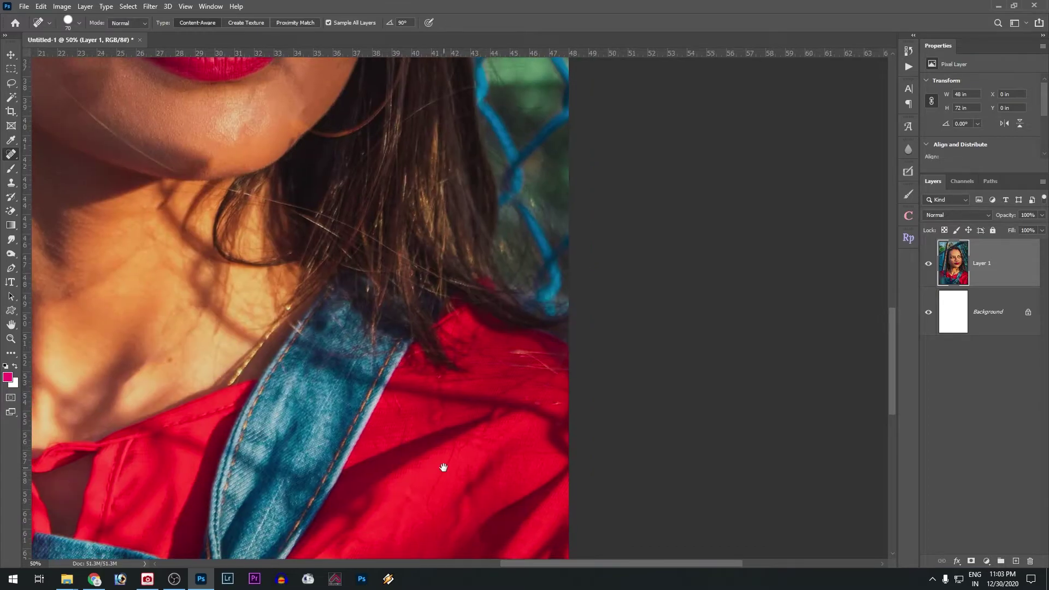
{"action": "left_click_drag", "start_coordinate": [402, 387], "coordinate": [584, 457]}
{"action": "mouse_move", "coordinate": [554, 421]}
{"action": "left_mouse_down"}
{"action": "mouse_move", "coordinate": [504, 403]}
{"action": "mouse_move", "coordinate": [467, 396]}
{"action": "left_mouse_up"}
Step: Retouch the remaining shadow marks on the neck
{"action": "mouse_move", "coordinate": [173, 437]}
{"action": "left_mouse_down"}
{"action": "mouse_move", "coordinate": [525, 401]}
{"action": "mouse_move", "coordinate": [553, 431]}
{"action": "left_mouse_up"}
{"action": "mouse_move", "coordinate": [470, 491]}
{"action": "left_mouse_down"}
{"action": "mouse_move", "coordinate": [525, 407]}
{"action": "mouse_move", "coordinate": [480, 393]}
{"action": "left_mouse_up"}
{"action": "left_click_drag", "start_coordinate": [522, 327], "coordinate": [398, 492]}
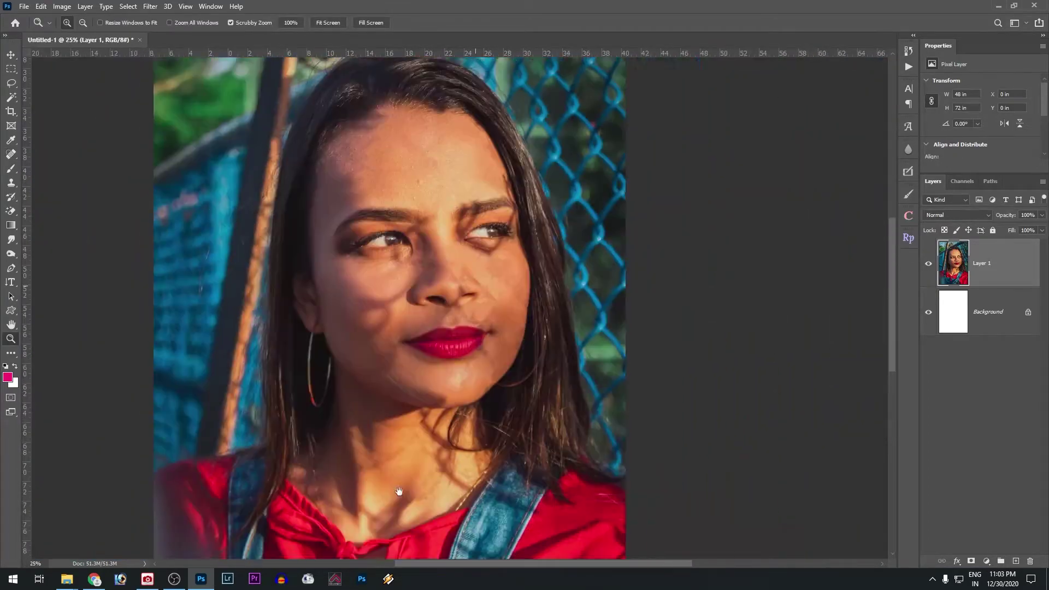
{"action": "left_click_drag", "start_coordinate": [392, 406], "coordinate": [350, 401]}
{"action": "left_click_drag", "start_coordinate": [428, 398], "coordinate": [379, 425]}
{"action": "left_click_drag", "start_coordinate": [372, 352], "coordinate": [462, 375]}
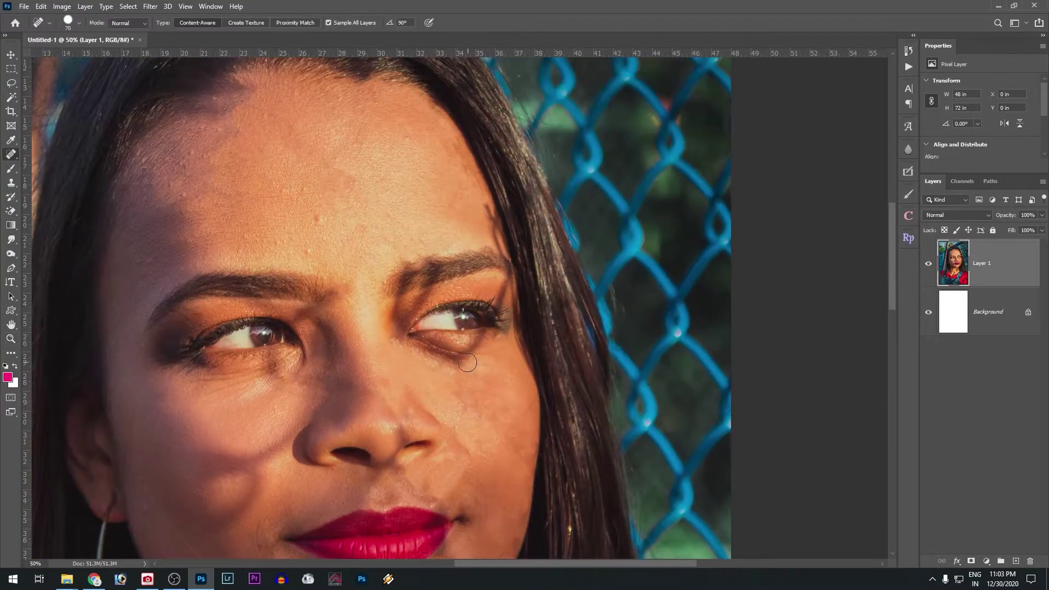
{"action": "key", "text": "5"}
{"action": "key", "text": "ctrl+z"}
{"action": "mouse_move", "coordinate": [400, 302]}
{"action": "left_mouse_down"}
{"action": "mouse_move", "coordinate": [395, 330]}
{"action": "mouse_move", "coordinate": [426, 297]}
{"action": "left_mouse_up"}
{"action": "key", "text": "ctrl+z"}
Step: Heal the leftover shadow marks at the right edge of the forehead beside the hair using a size 30 brush
{"action": "left_click", "coordinate": [410, 359], "text": "ctrl"}
{"action": "left_click", "coordinate": [423, 336], "text": "ctrl"}
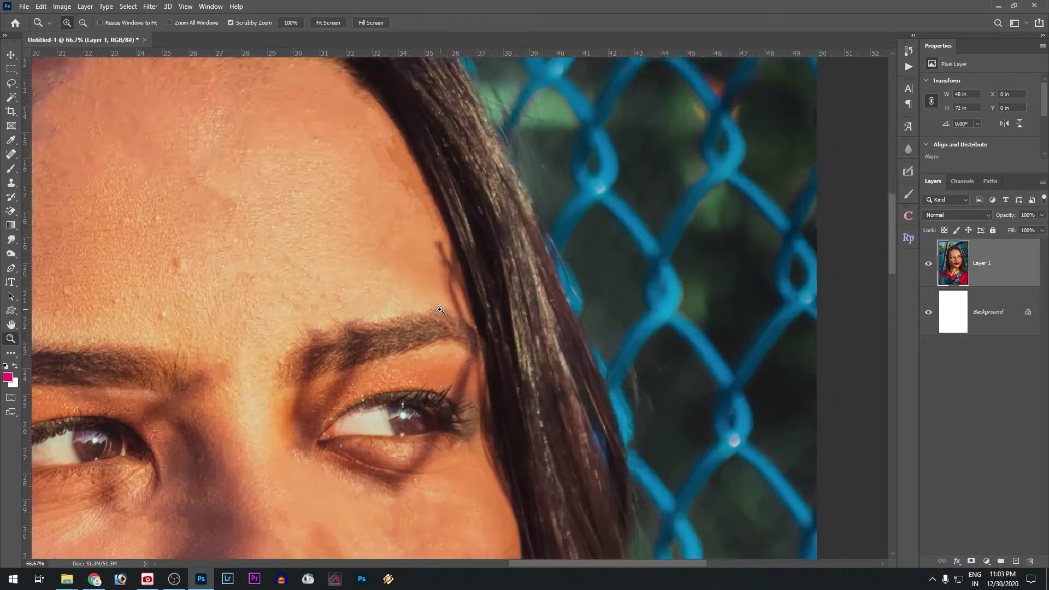
{"action": "left_click_drag", "start_coordinate": [436, 221], "coordinate": [467, 311]}
{"action": "left_click_drag", "start_coordinate": [448, 249], "coordinate": [458, 286]}
{"action": "left_click_drag", "start_coordinate": [457, 300], "coordinate": [438, 235]}
{"action": "left_click_drag", "start_coordinate": [407, 162], "coordinate": [409, 241]}
{"action": "left_click_drag", "start_coordinate": [413, 250], "coordinate": [373, 176]}
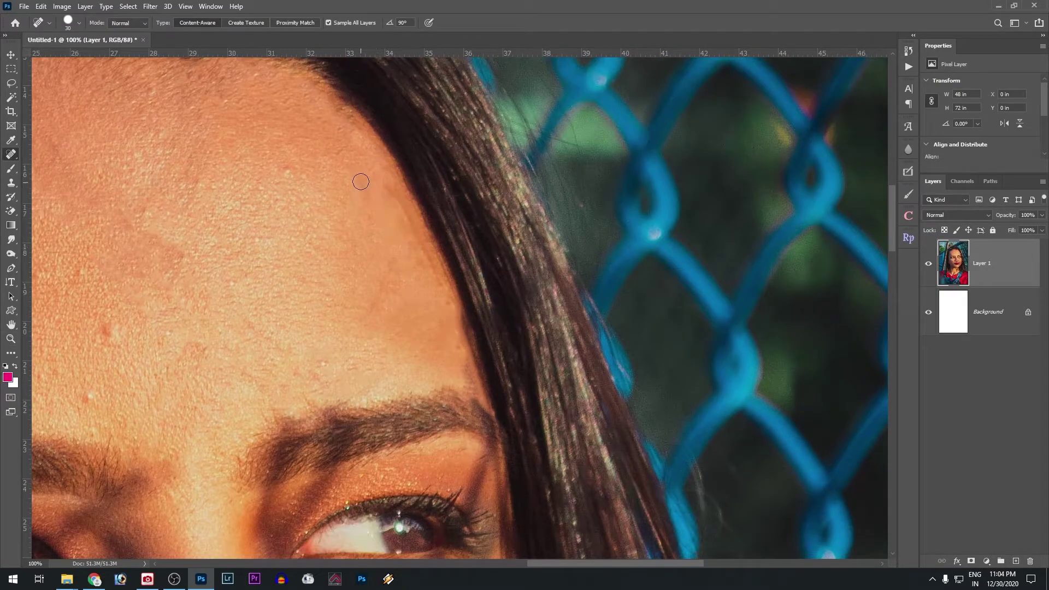
{"action": "mouse_move", "coordinate": [329, 342]}
{"action": "left_mouse_down"}
{"action": "mouse_move", "coordinate": [405, 224]}
{"action": "mouse_move", "coordinate": [385, 187]}
{"action": "left_mouse_up"}
{"action": "mouse_move", "coordinate": [387, 322]}
{"action": "left_mouse_down"}
{"action": "mouse_move", "coordinate": [350, 348]}
{"action": "mouse_move", "coordinate": [394, 334]}
{"action": "left_mouse_up"}
Step: Heal the dark shadow remnants between the nose bridge and the inner corner of the right-hand eye
{"action": "left_click_drag", "start_coordinate": [325, 349], "coordinate": [312, 379]}
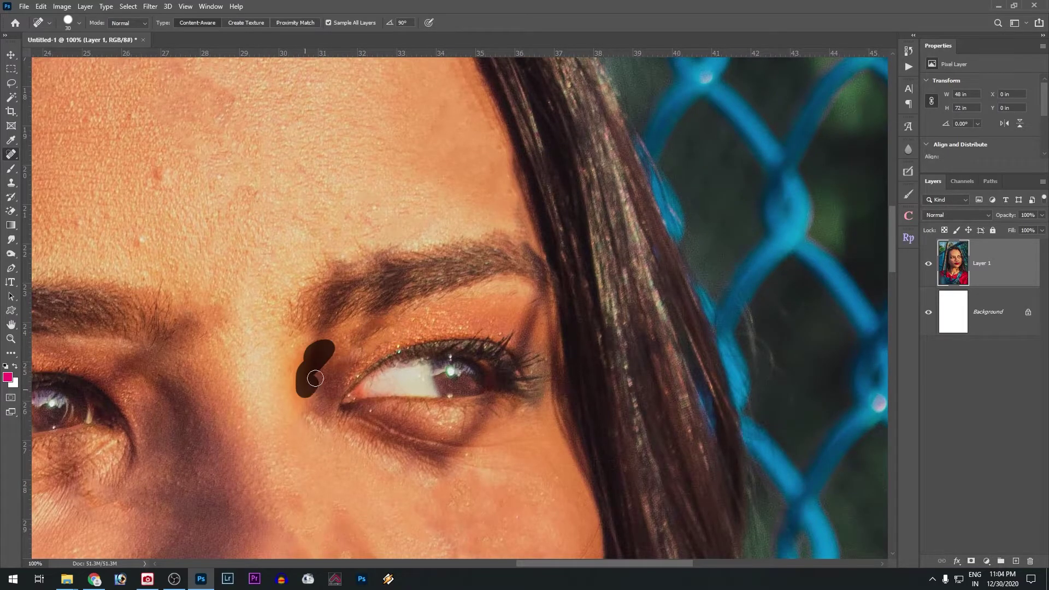
{"action": "left_click_drag", "start_coordinate": [376, 466], "coordinate": [344, 387]}
{"action": "mouse_move", "coordinate": [422, 402]}
{"action": "left_mouse_down"}
{"action": "mouse_move", "coordinate": [438, 385]}
{"action": "mouse_move", "coordinate": [417, 359]}
{"action": "mouse_move", "coordinate": [440, 357]}
{"action": "left_mouse_up"}
{"action": "left_click_drag", "start_coordinate": [424, 475], "coordinate": [449, 341]}
{"action": "left_click_drag", "start_coordinate": [449, 343], "coordinate": [432, 325]}
{"action": "left_click_drag", "start_coordinate": [426, 460], "coordinate": [442, 362]}
{"action": "mouse_move", "coordinate": [342, 387]}
{"action": "left_mouse_down"}
{"action": "mouse_move", "coordinate": [429, 425]}
{"action": "mouse_move", "coordinate": [320, 391]}
{"action": "mouse_move", "coordinate": [452, 412]}
{"action": "mouse_move", "coordinate": [462, 395]}
{"action": "left_mouse_up"}
{"action": "left_click", "coordinate": [364, 373], "text": "alt"}
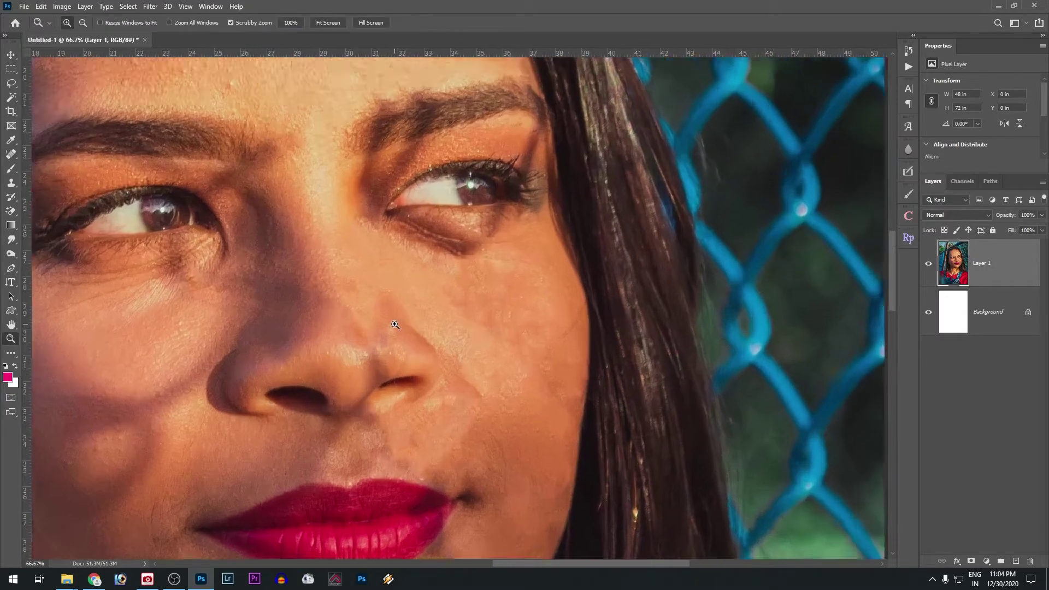
Step: Retouch the small shadow remnants on the sunlit side of the nose
{"action": "left_click", "coordinate": [393, 328], "text": "ctrl"}
{"action": "left_click", "coordinate": [391, 331], "text": "ctrl"}
{"action": "left_click_drag", "start_coordinate": [388, 444], "coordinate": [330, 415]}
{"action": "left_click", "coordinate": [357, 358], "text": "alt"}
{"action": "left_click", "coordinate": [355, 352], "text": "alt"}
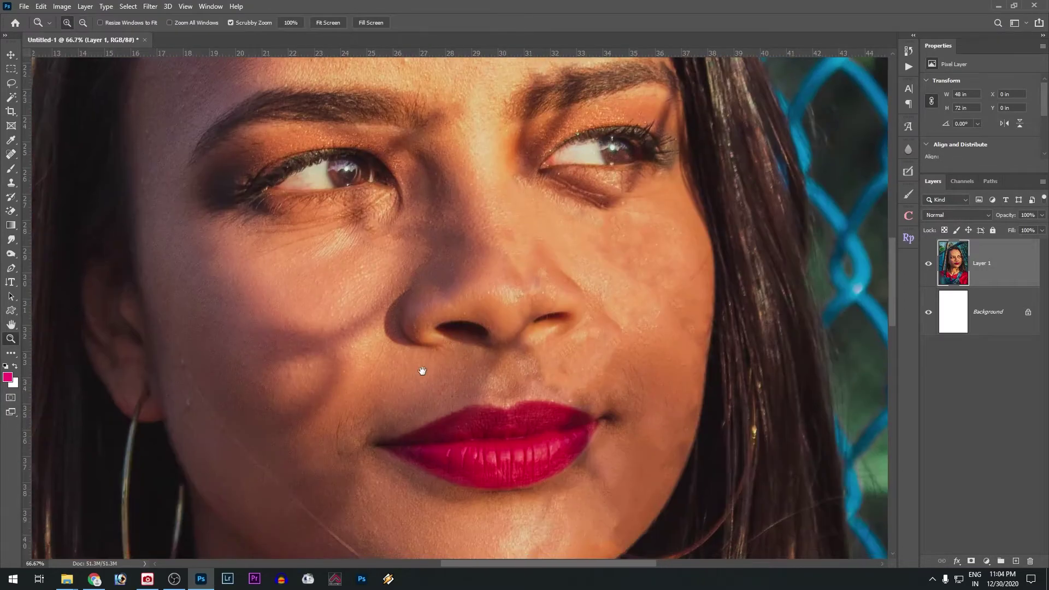
Step: Heal the curved shadow on the left-hand cheek using a size 90 brush
{"action": "key", "text": "bracketright"}
{"action": "key", "text": "bracketright"}
{"action": "key", "text": "bracketright"}
{"action": "left_click_drag", "start_coordinate": [335, 368], "coordinate": [312, 401]}
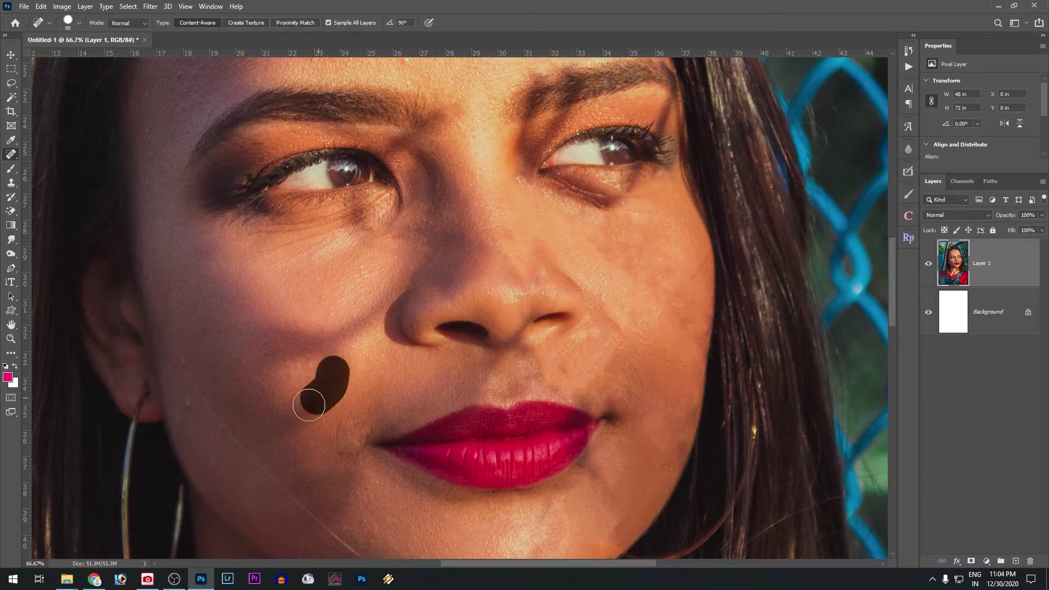
{"action": "left_click_drag", "start_coordinate": [290, 346], "coordinate": [376, 292]}
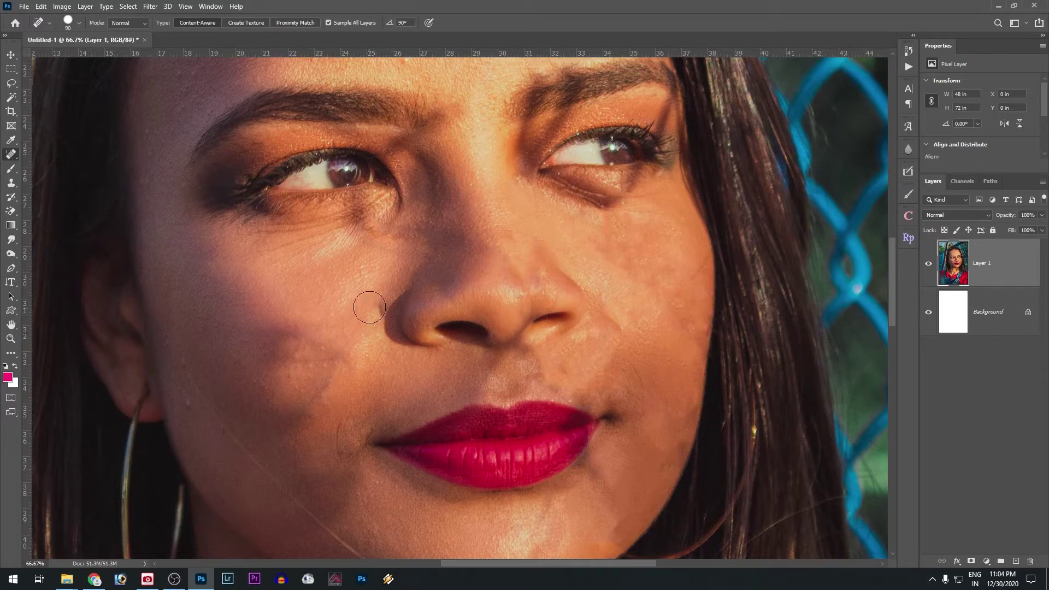
Step: Blend the patchy left-hand cheek by cloning nearby skin with the Clone Stamp at 20% opacity and brush size 250
{"action": "key", "text": "s"}
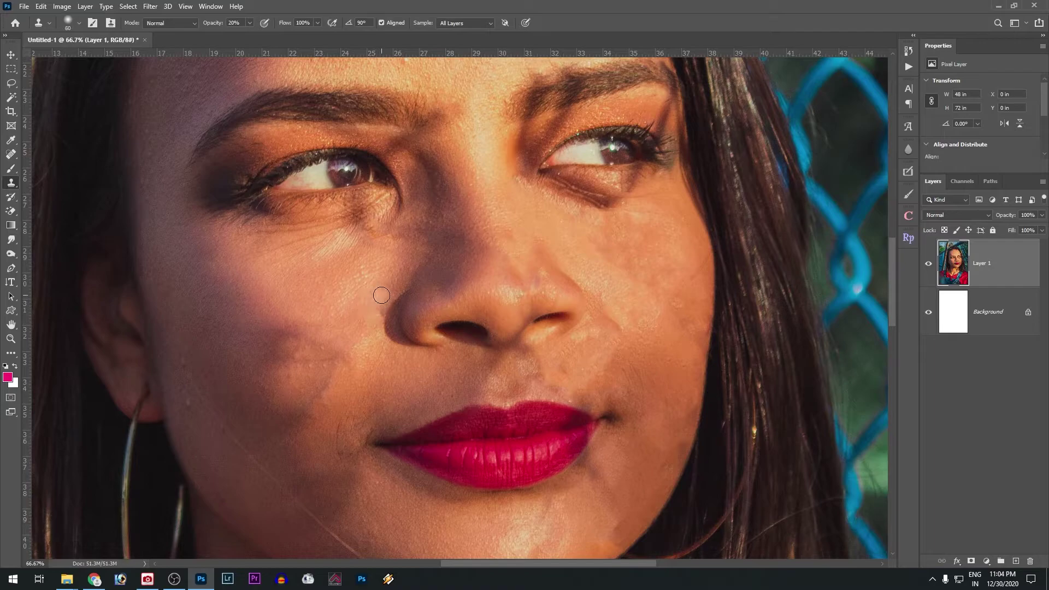
{"action": "key", "text": "bracketright"}
{"action": "key", "text": "bracketright"}
{"action": "key", "text": "bracketright"}
{"action": "key", "text": "bracketright"}
{"action": "key", "text": "bracketright"}
{"action": "key", "text": "bracketright"}
{"action": "key", "text": "bracketright"}
{"action": "key", "text": "bracketright"}
{"action": "key", "text": "bracketright"}
{"action": "left_click", "coordinate": [314, 323], "text": "alt"}
{"action": "left_click", "coordinate": [297, 350]}
{"action": "left_click", "coordinate": [328, 421], "text": "alt"}
{"action": "left_click", "coordinate": [334, 373]}
{"action": "left_click", "coordinate": [291, 315], "text": "alt"}
{"action": "left_click", "coordinate": [282, 341]}
{"action": "left_click_drag", "start_coordinate": [303, 371], "coordinate": [96, 259]}
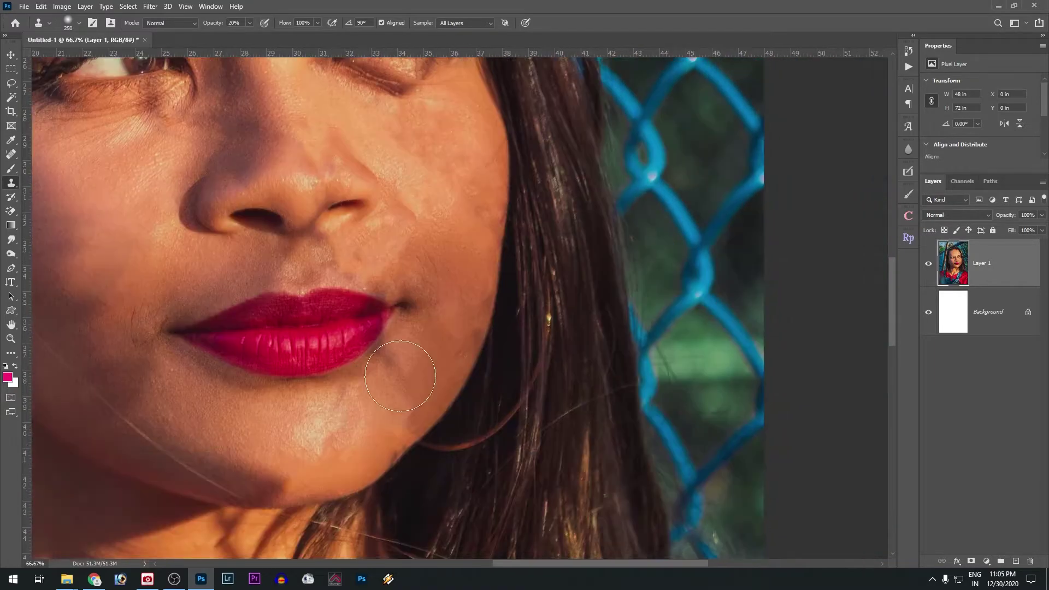
Step: Clone clean skin over the blotches on the chin and beside the nose on the right-hand cheek using brush size 125
{"action": "key", "text": "bracketleft"}
{"action": "key", "text": "bracketleft"}
{"action": "key", "text": "bracketleft"}
{"action": "key", "text": "bracketleft"}
{"action": "left_click_drag", "start_coordinate": [316, 442], "coordinate": [370, 434]}
{"action": "scroll", "coordinate": [378, 431], "scroll_direction": "up", "scroll_amount": 3}
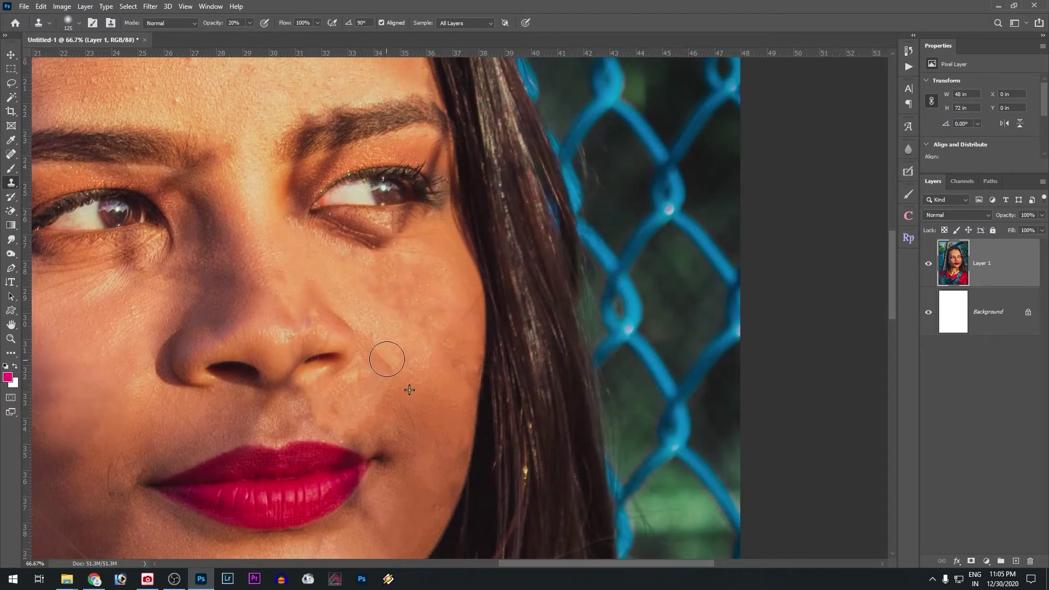
{"action": "left_click_drag", "start_coordinate": [389, 363], "coordinate": [401, 360]}
Step: Smooth the skin of the whole portrait by applying the SkinFiner 2.0 filter with its auto skin mask
{"action": "scroll", "coordinate": [395, 293], "scroll_direction": "down", "scroll_amount": 1}
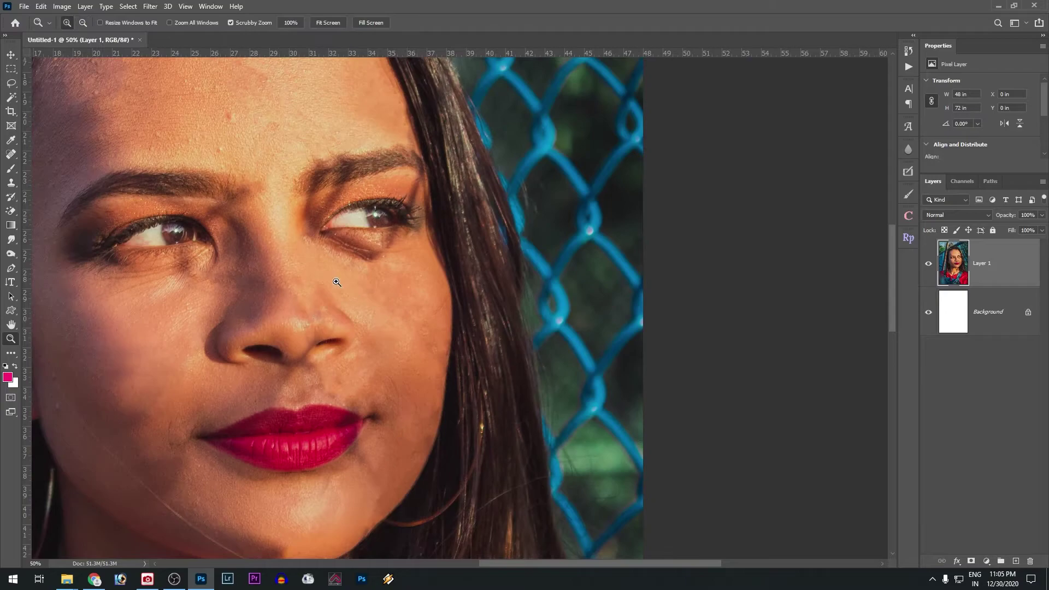
{"action": "left_click", "coordinate": [150, 6]}
{"action": "mouse_move", "coordinate": [180, 264]}
{"action": "scroll", "coordinate": [393, 300], "scroll_direction": "down", "scroll_amount": 1}
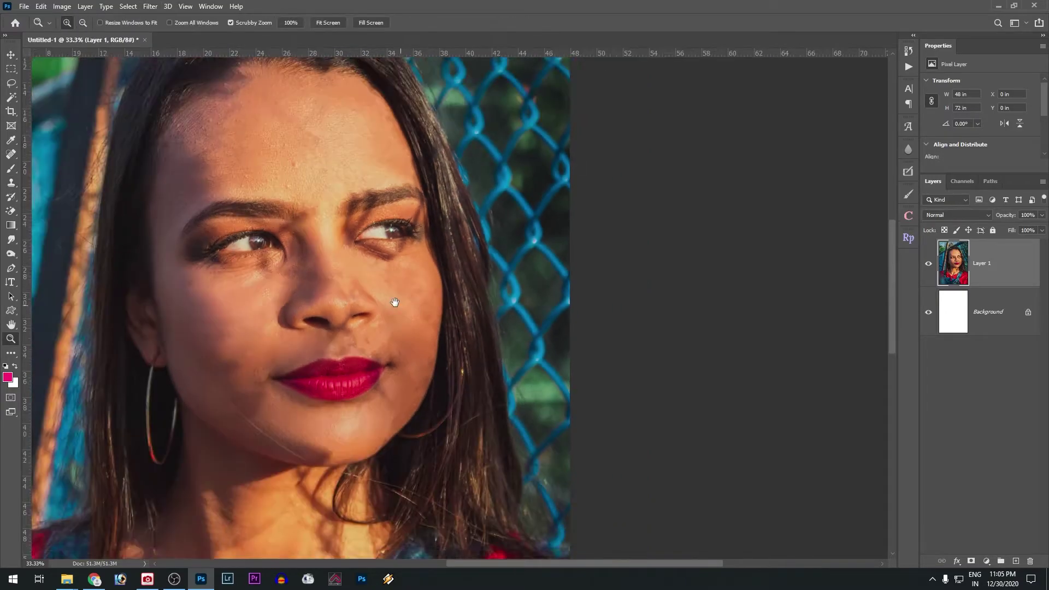
{"action": "left_click", "coordinate": [150, 6]}
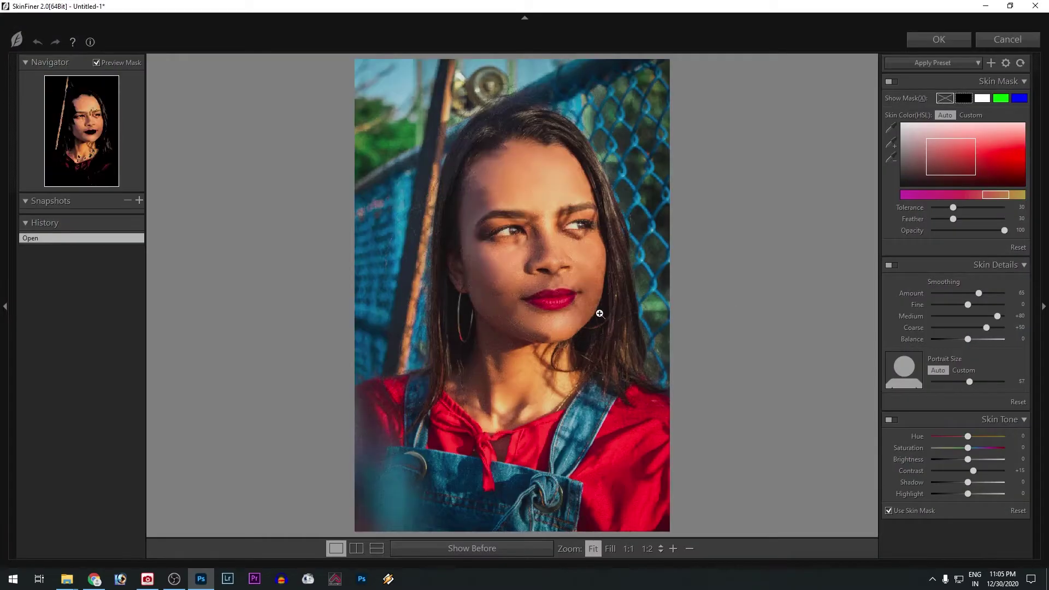
{"action": "left_click", "coordinate": [951, 42]}
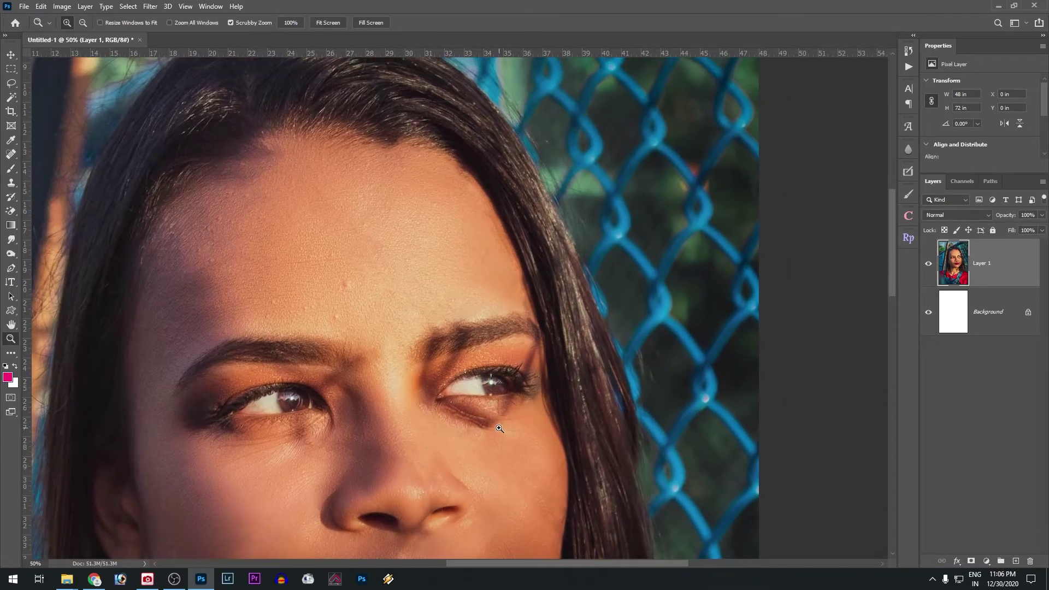
Step: Dodge the nose-bridge shadow with Range Shadows at 20% exposure, and clone eyelid skin over the right-hand eyelid's shadow streak at brush size 45
{"action": "key", "text": "o"}
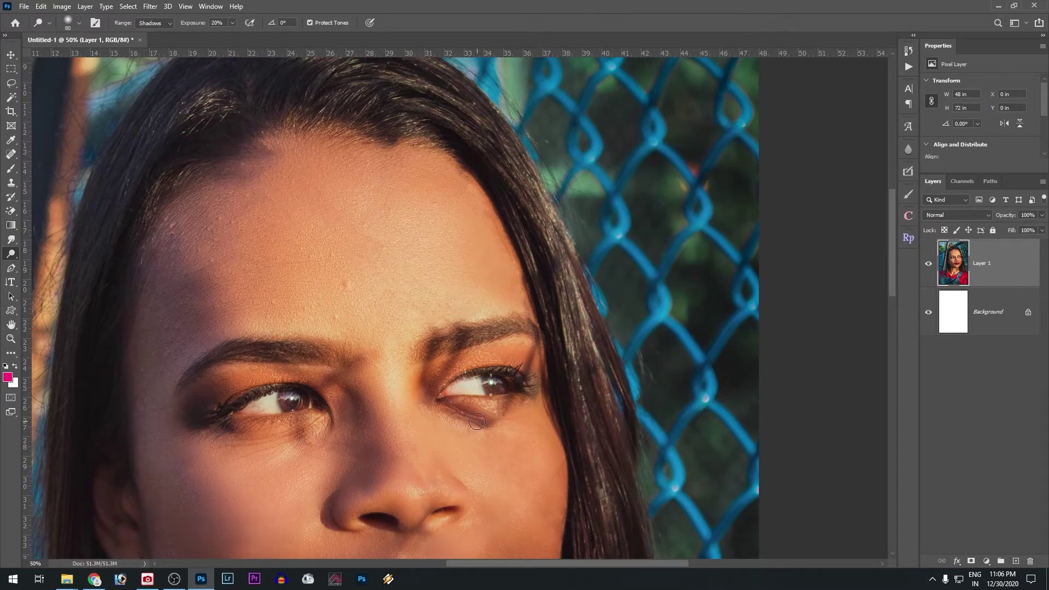
{"action": "left_click_drag", "start_coordinate": [368, 458], "coordinate": [360, 419]}
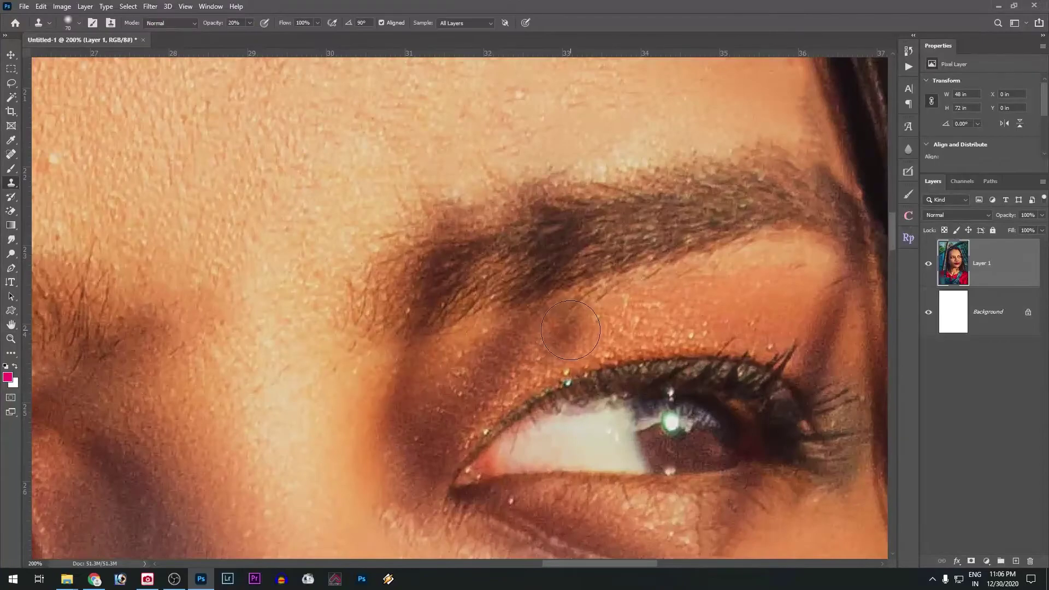
{"action": "key", "text": "bracketleft"}
{"action": "key", "text": "bracketleft"}
{"action": "key", "text": "bracketleft"}
{"action": "left_click", "coordinate": [570, 329], "text": "alt"}
{"action": "left_click_drag", "start_coordinate": [484, 363], "coordinate": [475, 401]}
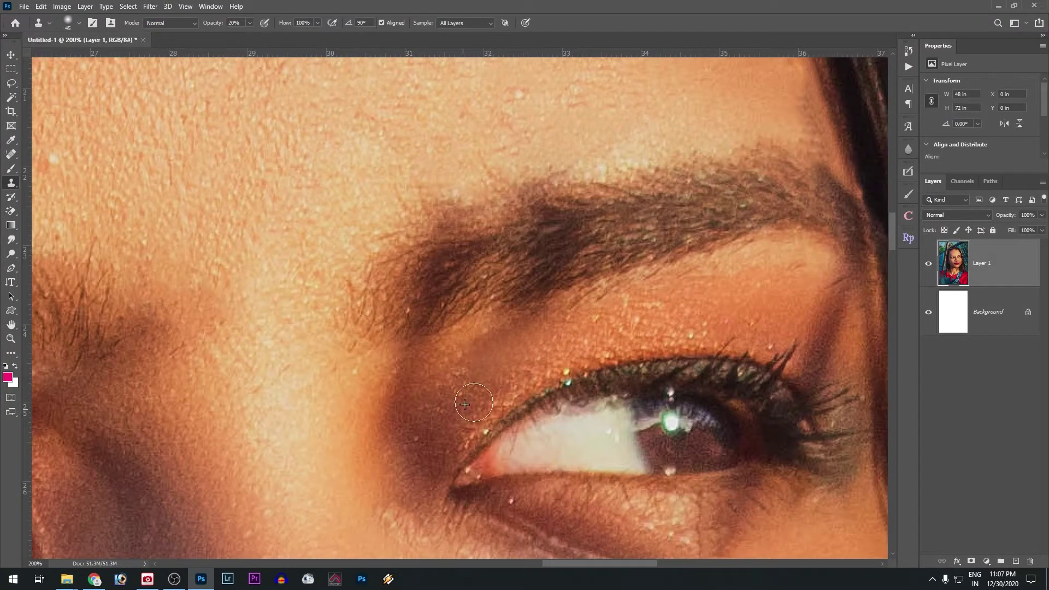
Step: Clone bright nose skin over the dark shadow by the right-hand eye's inner corner using brush size 70 at 20% opacity
{"action": "left_click_drag", "start_coordinate": [385, 384], "coordinate": [409, 377]}
{"action": "key", "text": "bracketright"}
{"action": "key", "text": "bracketright"}
{"action": "key", "text": "bracketright"}
{"action": "left_click", "coordinate": [325, 467], "text": "alt"}
{"action": "left_click_drag", "start_coordinate": [380, 411], "coordinate": [405, 474]}
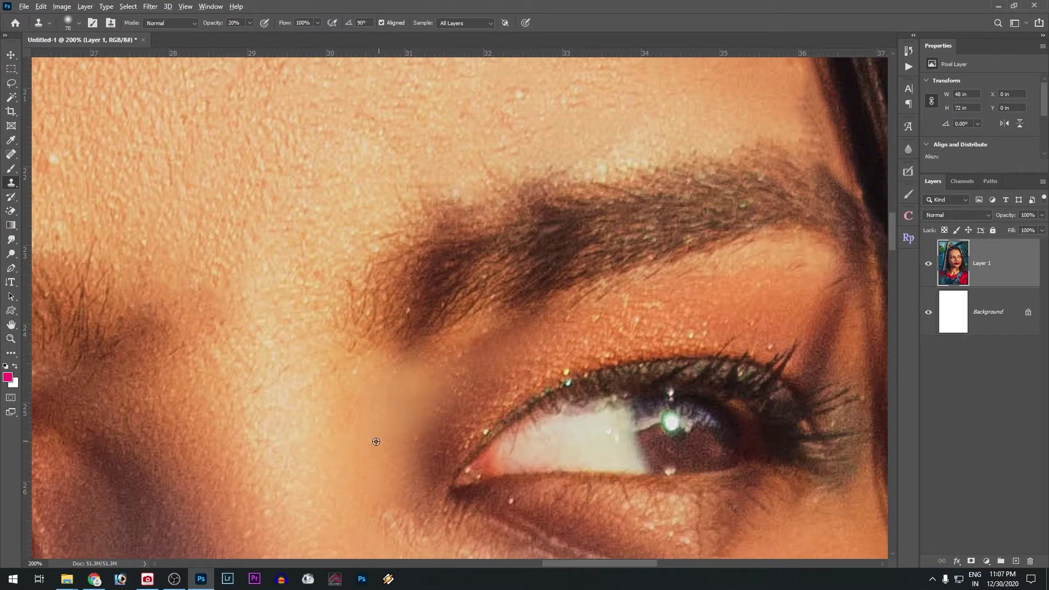
Step: Blend the shadow under the right-hand eye and around its inner corner with the Clone Stamp at 30% opacity
{"action": "key", "text": "ctrl+minus"}
{"action": "key", "text": "ctrl+minus"}
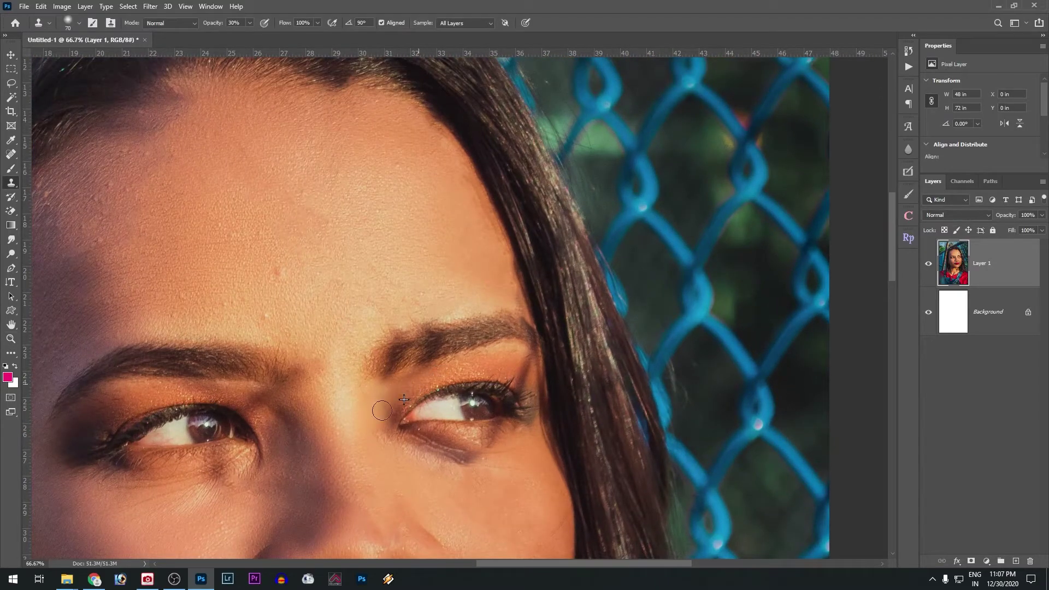
{"action": "left_click_drag", "start_coordinate": [388, 403], "coordinate": [475, 460]}
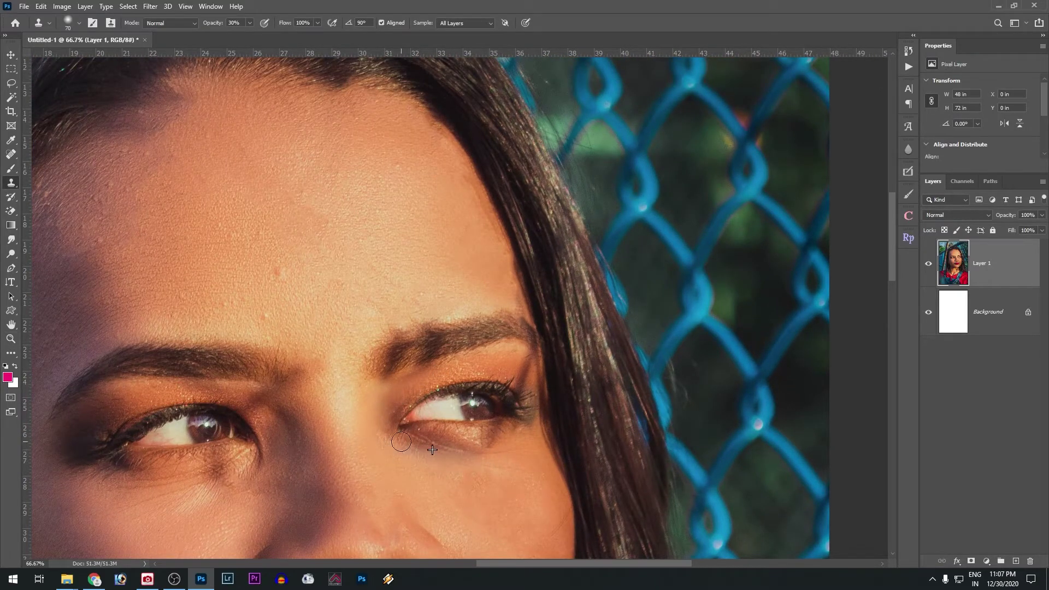
{"action": "left_click", "coordinate": [317, 367], "text": "alt"}
{"action": "left_click", "coordinate": [361, 345], "text": "alt"}
{"action": "left_click", "coordinate": [390, 346], "text": "ctrl"}
{"action": "left_click", "coordinate": [390, 347], "text": "ctrl"}
{"action": "left_click", "coordinate": [389, 346], "text": "ctrl"}
{"action": "left_click", "coordinate": [427, 343], "text": "alt"}
Step: Clone nearby skin over the blotchy shadow beneath the left-hand eye using brush size 70 at 30% opacity
{"action": "left_click_drag", "start_coordinate": [390, 348], "coordinate": [360, 367]}
{"action": "left_click", "coordinate": [264, 337], "text": "alt"}
{"action": "left_click", "coordinate": [264, 337], "text": "alt"}
{"action": "left_click", "coordinate": [264, 337], "text": "alt"}
{"action": "left_click", "coordinate": [376, 302], "text": "ctrl"}
{"action": "left_click", "coordinate": [375, 301], "text": "ctrl"}
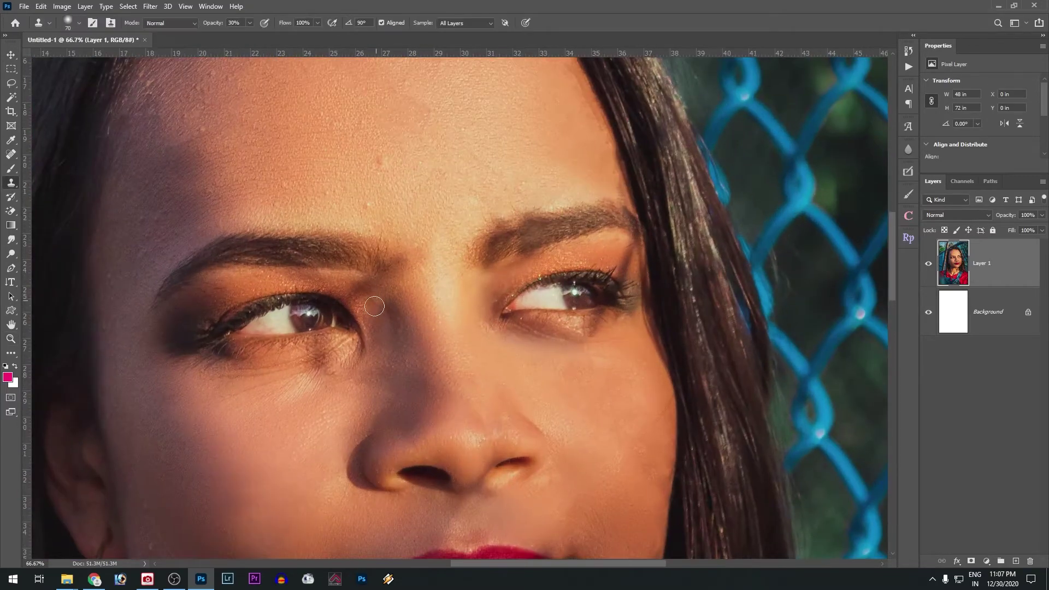
{"action": "left_click_drag", "start_coordinate": [306, 387], "coordinate": [325, 387]}
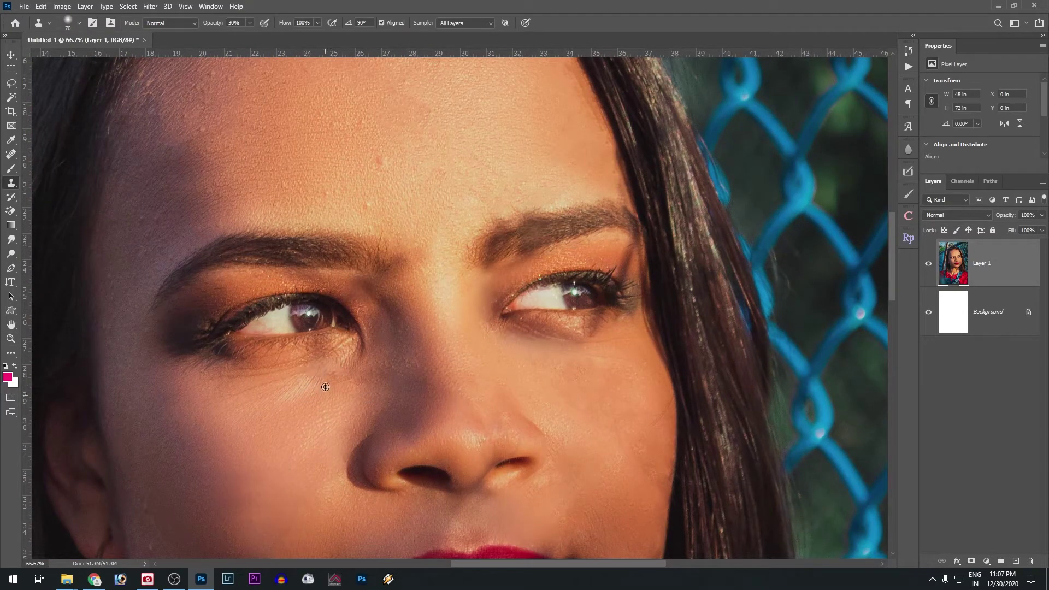
Step: Soften the shadow between the left-hand eye and the nose bridge with the Clone Stamp at brush size 150
{"action": "left_click", "coordinate": [364, 369], "text": "alt"}
{"action": "left_click", "coordinate": [362, 342], "text": "alt"}
{"action": "left_click_drag", "start_coordinate": [381, 327], "coordinate": [375, 317]}
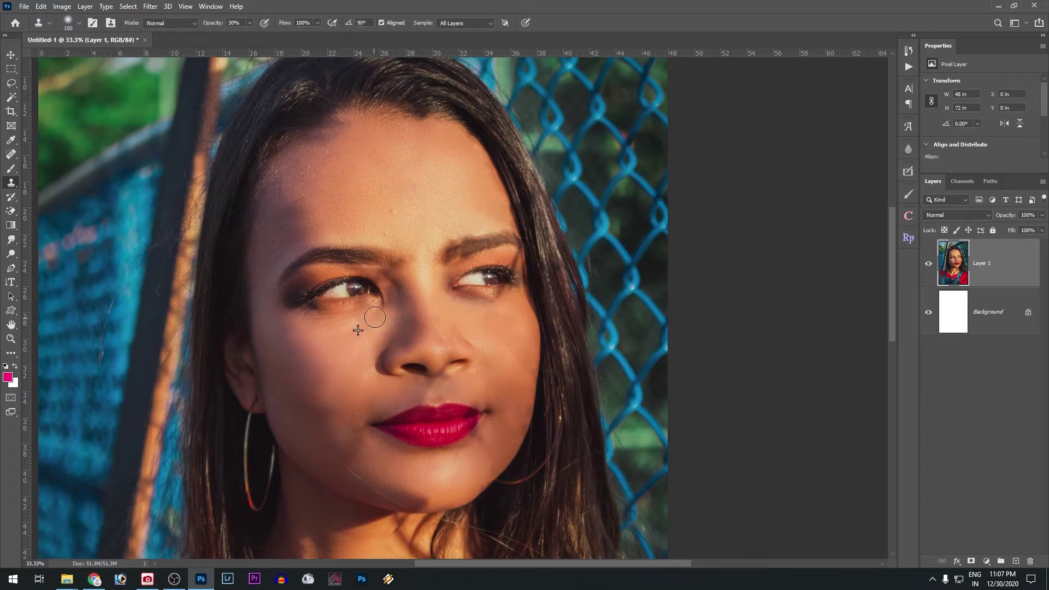
{"action": "left_click", "coordinate": [408, 294], "text": "alt"}
{"action": "left_click", "coordinate": [437, 280], "text": "alt"}
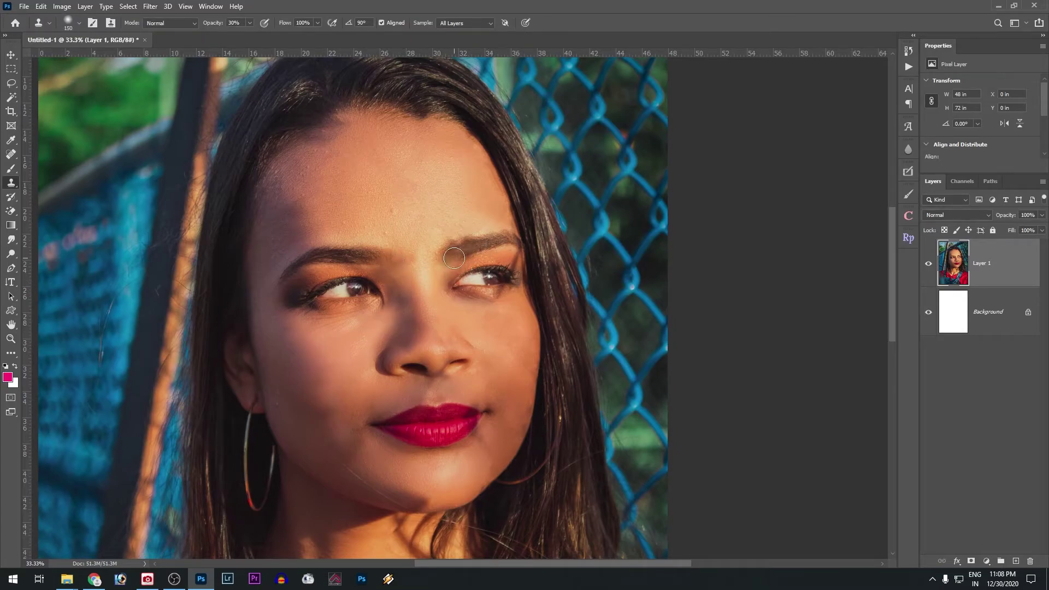
Step: Clone smooth skin over the shadow patches around the right-hand corner of the mouth using brush size 80
{"action": "key", "text": "z"}
{"action": "scroll", "coordinate": [456, 329], "scroll_direction": "down", "scroll_amount": 2}
{"action": "scroll", "coordinate": [439, 322], "scroll_direction": "up", "scroll_amount": 5}
{"action": "key", "text": "s"}
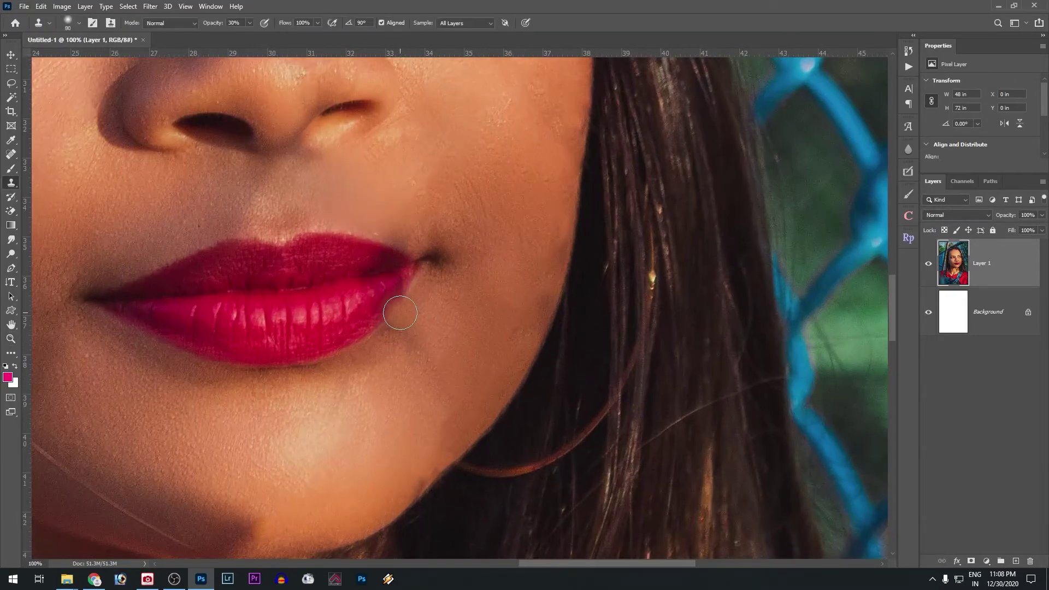
{"action": "scroll", "coordinate": [406, 440], "scroll_direction": "down", "scroll_amount": 2}
{"action": "scroll", "coordinate": [446, 403], "scroll_direction": "up", "scroll_amount": 4}
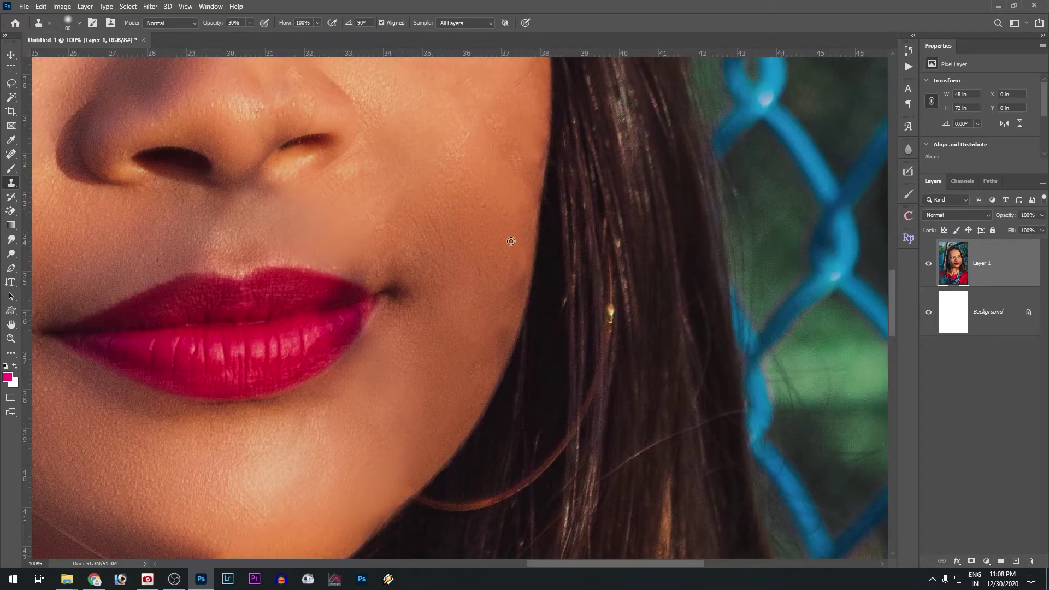
Step: Smooth the remaining blotches on the right-hand cheek with the Clone Stamp at 30% opacity
{"action": "scroll", "coordinate": [457, 375], "scroll_direction": "up", "scroll_amount": 5}
{"action": "scroll", "coordinate": [431, 359], "scroll_direction": "down", "scroll_amount": 2}
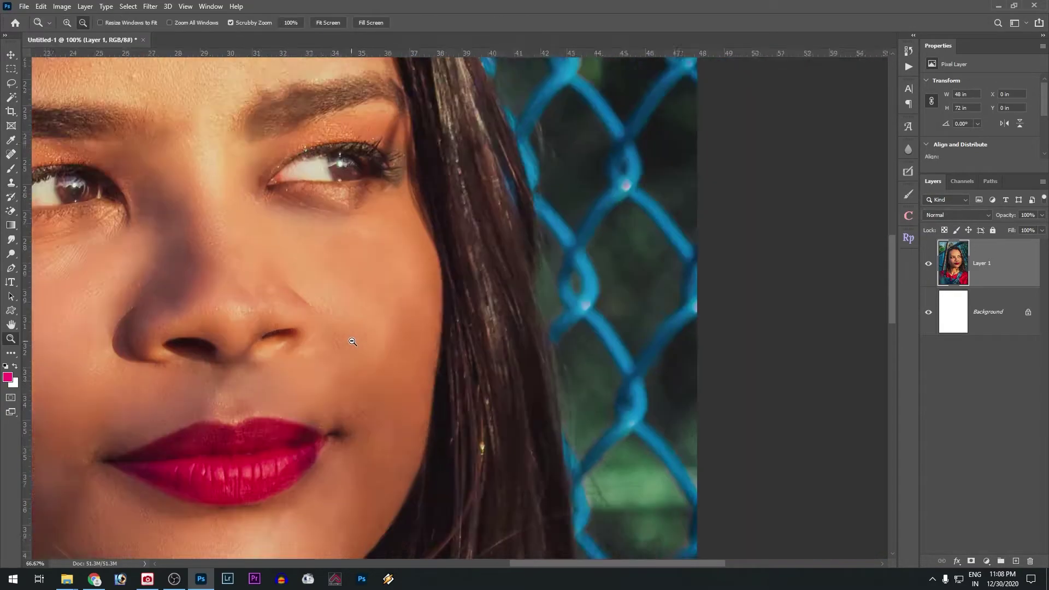
{"action": "scroll", "coordinate": [429, 323], "scroll_direction": "up", "scroll_amount": 2}
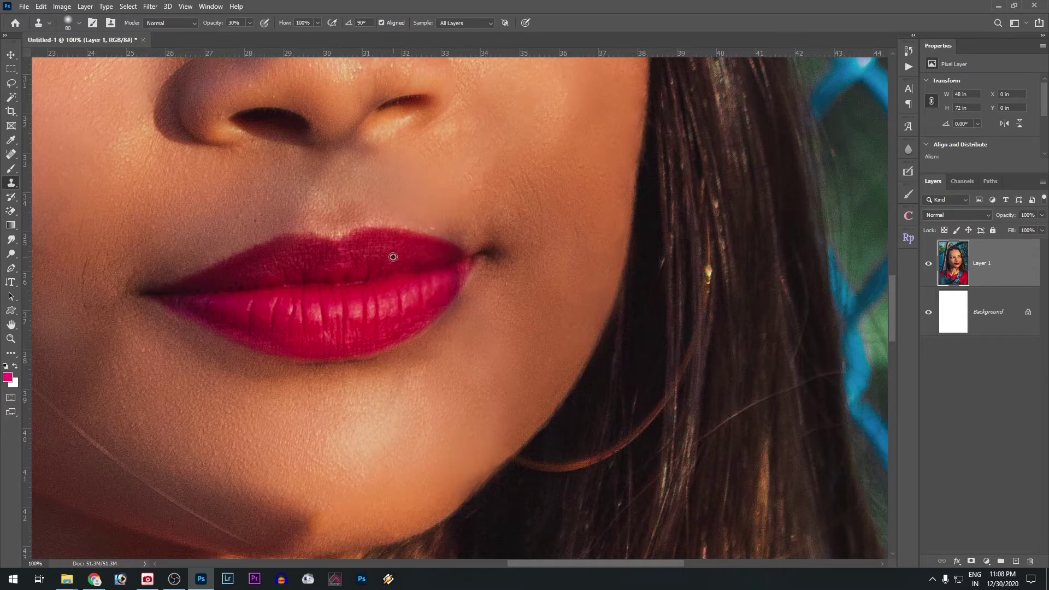
Step: Blend the skin around the lips and lower left-hand cheek with the Clone Stamp, enlarging the brush to 150
{"action": "scroll", "coordinate": [393, 257], "scroll_direction": "down", "scroll_amount": 3}
{"action": "left_click_drag", "start_coordinate": [323, 351], "coordinate": [384, 389]}
{"action": "scroll", "coordinate": [381, 389], "scroll_direction": "up", "scroll_amount": 2}
{"action": "key", "text": "]"}
{"action": "key", "text": "]"}
{"action": "key", "text": "]"}
{"action": "key", "text": "]"}
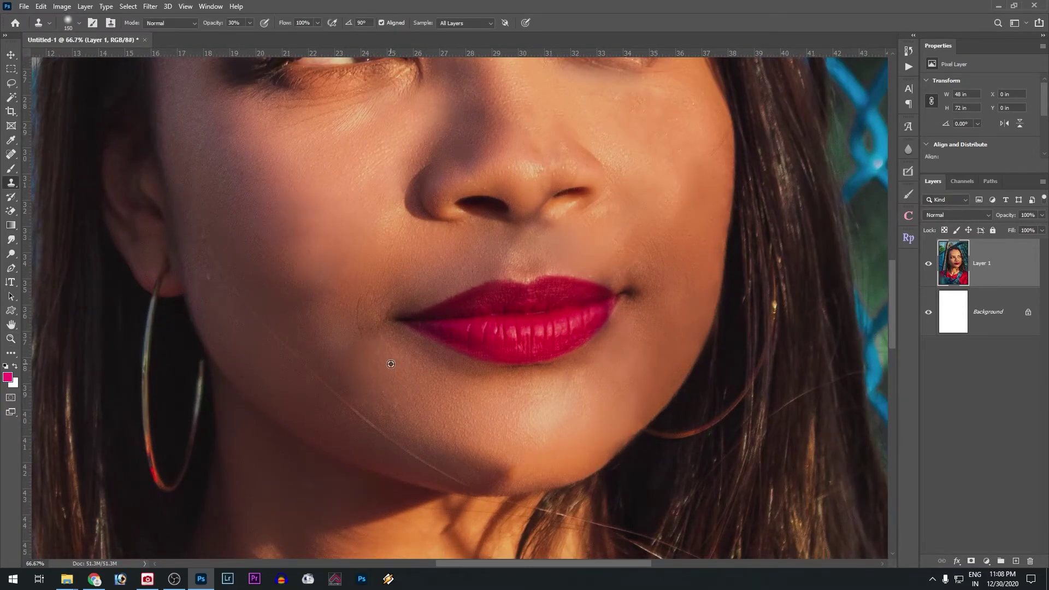
Step: Remove the stray hair strand across the left-hand jawline with the Spot Healing Brush at size 90
{"action": "key", "text": "j"}
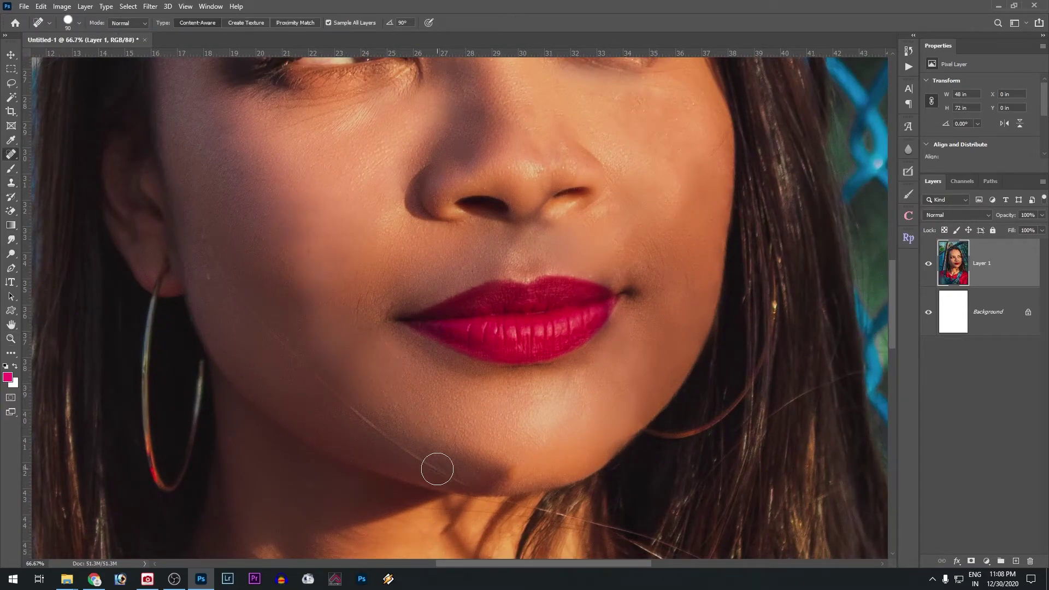
{"action": "mouse_move", "coordinate": [398, 431]}
{"action": "left_mouse_down"}
{"action": "mouse_move", "coordinate": [305, 368]}
{"action": "mouse_move", "coordinate": [229, 281]}
{"action": "mouse_move", "coordinate": [199, 225]}
{"action": "left_mouse_up"}
{"action": "mouse_move", "coordinate": [301, 360]}
{"action": "left_mouse_down"}
{"action": "mouse_move", "coordinate": [453, 470]}
{"action": "mouse_move", "coordinate": [449, 444]}
{"action": "mouse_move", "coordinate": [435, 451]}
{"action": "left_mouse_up"}
Step: Blend the dark shadow on the tip of the chin and along the jaw with the Clone Stamp
{"action": "key", "text": "s"}
{"action": "left_click", "coordinate": [459, 457], "text": "alt"}
{"action": "key", "text": "z"}
{"action": "left_click", "coordinate": [304, 339], "text": "alt"}
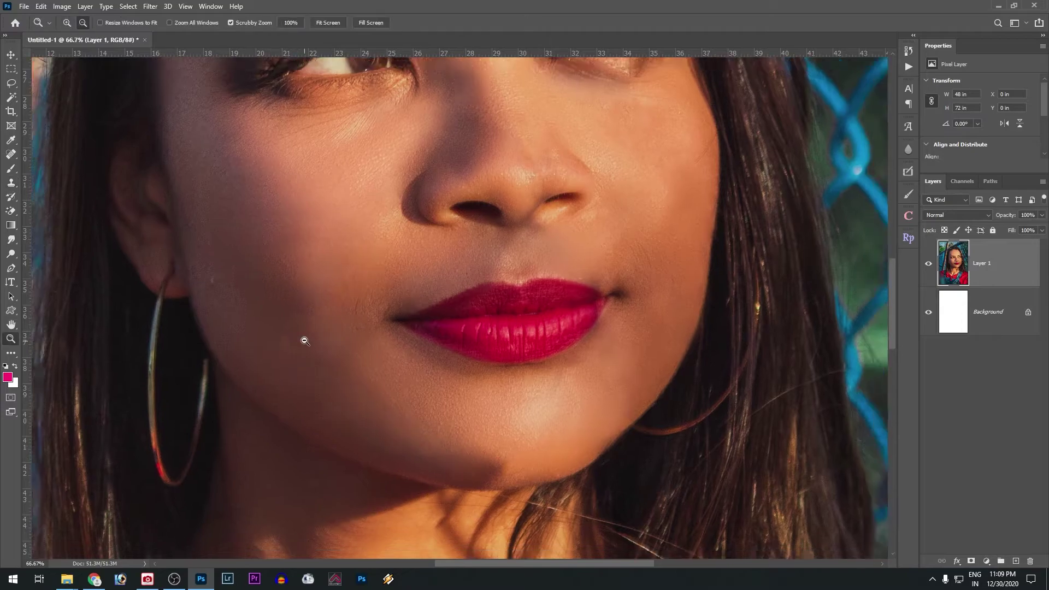
{"action": "left_click", "coordinate": [333, 446], "text": "alt"}
{"action": "mouse_move", "coordinate": [384, 374]}
{"action": "left_mouse_down"}
{"action": "mouse_move", "coordinate": [389, 402]}
{"action": "mouse_move", "coordinate": [394, 375]}
{"action": "mouse_move", "coordinate": [410, 367]}
{"action": "left_mouse_up"}
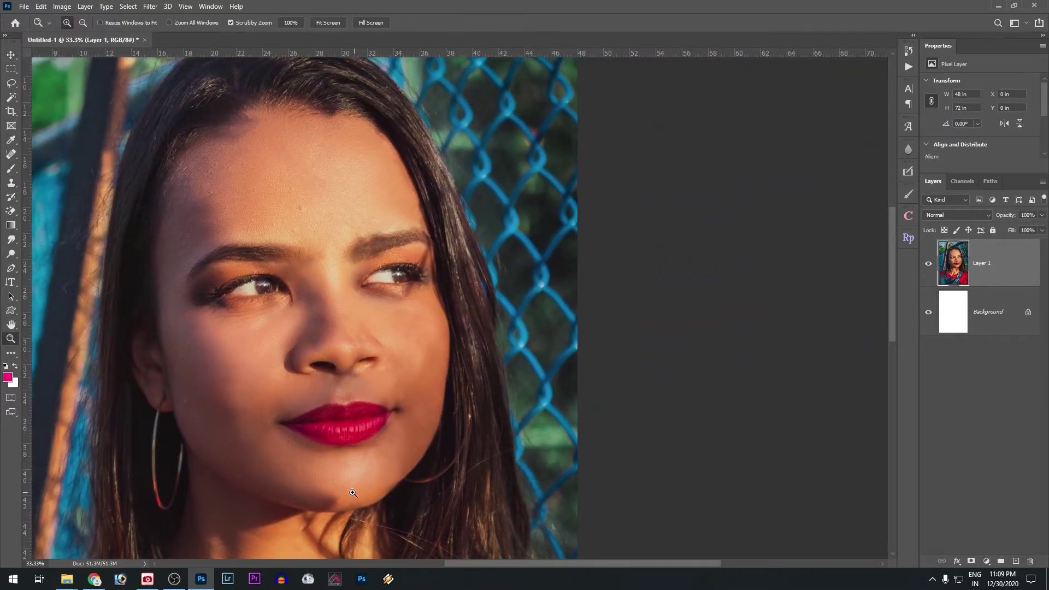
{"action": "left_click", "coordinate": [338, 484], "text": "ctrl"}
{"action": "left_click", "coordinate": [339, 483], "text": "ctrl"}
{"action": "left_click", "coordinate": [339, 484], "text": "ctrl"}
{"action": "left_click", "coordinate": [420, 447], "text": "alt"}
{"action": "mouse_move", "coordinate": [382, 454]}
{"action": "left_mouse_down"}
{"action": "mouse_move", "coordinate": [345, 461]}
{"action": "mouse_move", "coordinate": [343, 444]}
{"action": "mouse_move", "coordinate": [308, 437]}
{"action": "left_mouse_up"}
{"action": "left_click", "coordinate": [346, 441], "text": "alt"}
Step: Even out the right-hand cheek by cloning nearby skin with brush size 150 at 30% opacity
{"action": "key", "text": "alt+space"}
{"action": "left_click", "coordinate": [420, 406], "text": "alt"}
{"action": "left_click", "coordinate": [419, 407], "text": "alt"}
{"action": "left_click", "coordinate": [419, 407], "text": "alt"}
{"action": "left_click", "coordinate": [420, 407], "text": "alt"}
{"action": "left_click_drag", "start_coordinate": [420, 407], "coordinate": [359, 472]}
{"action": "left_click", "coordinate": [420, 391], "text": "ctrl"}
{"action": "left_click", "coordinate": [420, 390], "text": "ctrl"}
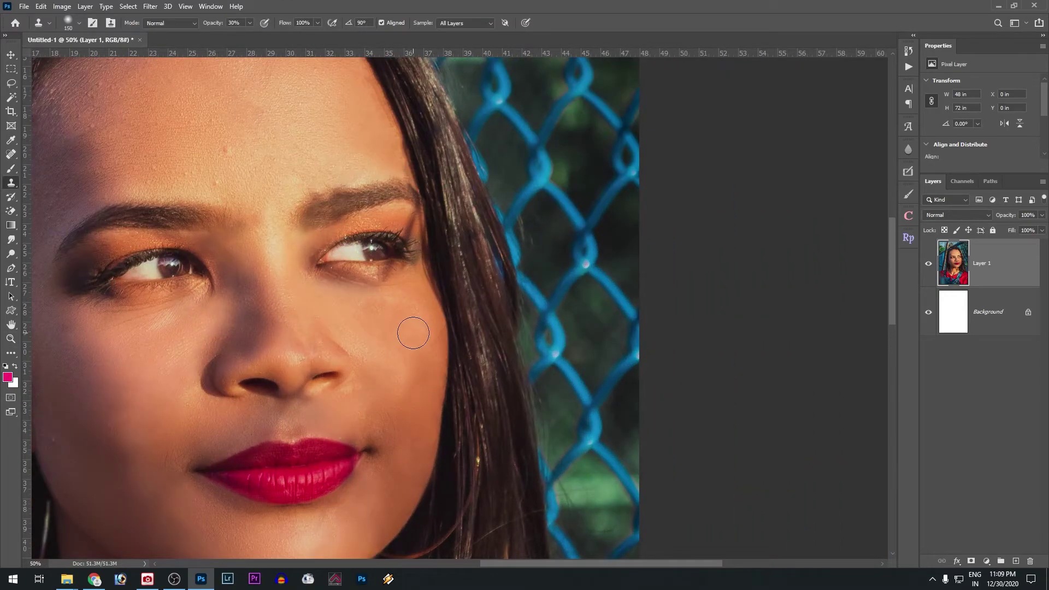
{"action": "left_click", "coordinate": [378, 399], "text": "alt"}
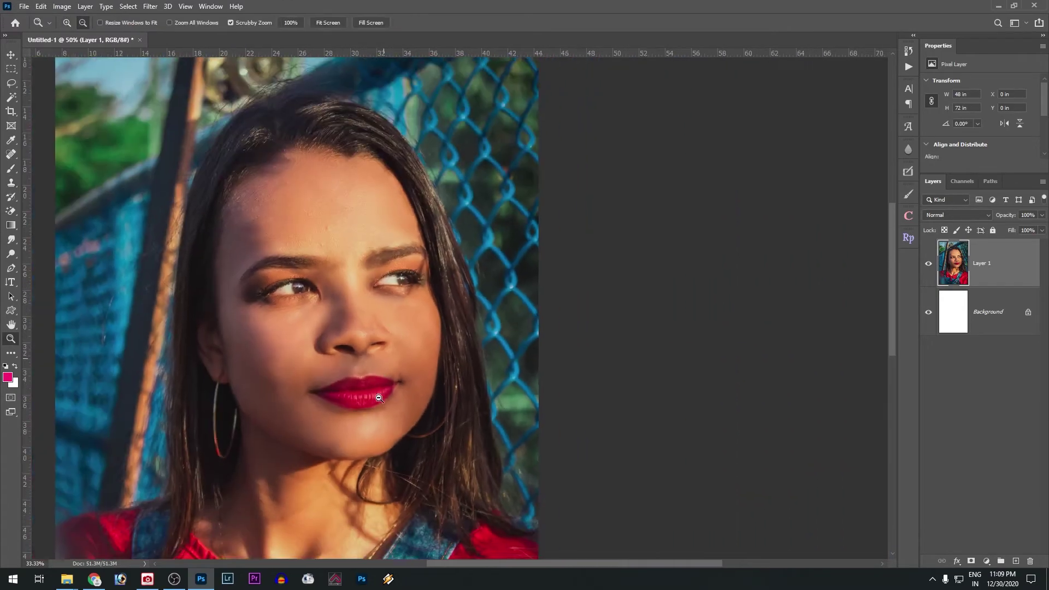
Step: Blend the uneven skin beneath the nose and beside the right-hand nostril with the Clone Stamp
{"action": "left_click", "coordinate": [372, 362], "text": "ctrl"}
{"action": "left_click", "coordinate": [371, 362], "text": "ctrl"}
{"action": "left_click", "coordinate": [371, 361], "text": "ctrl"}
{"action": "mouse_move", "coordinate": [385, 331]}
{"action": "left_mouse_down"}
{"action": "mouse_move", "coordinate": [414, 351]}
{"action": "mouse_move", "coordinate": [410, 380]}
{"action": "left_mouse_up"}
{"action": "left_click", "coordinate": [394, 343], "text": "alt"}
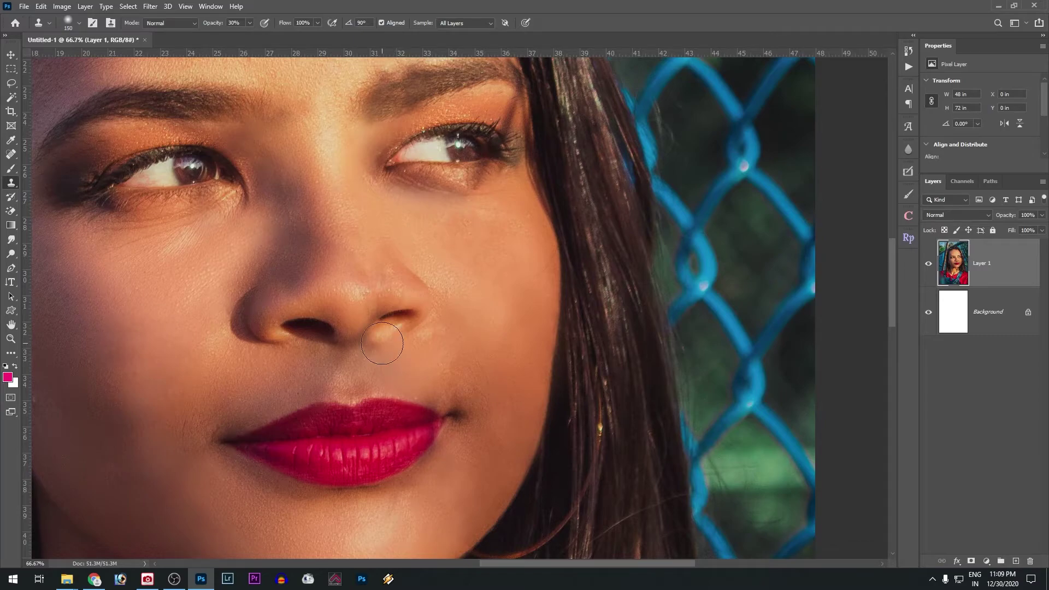
Step: Duplicate Layer 1 and brighten the copy by raising the RGB midtones with Curves
{"action": "key", "text": "ctrl+0"}
{"action": "key", "text": "ctrl+j"}
{"action": "key", "text": "ctrl+m"}
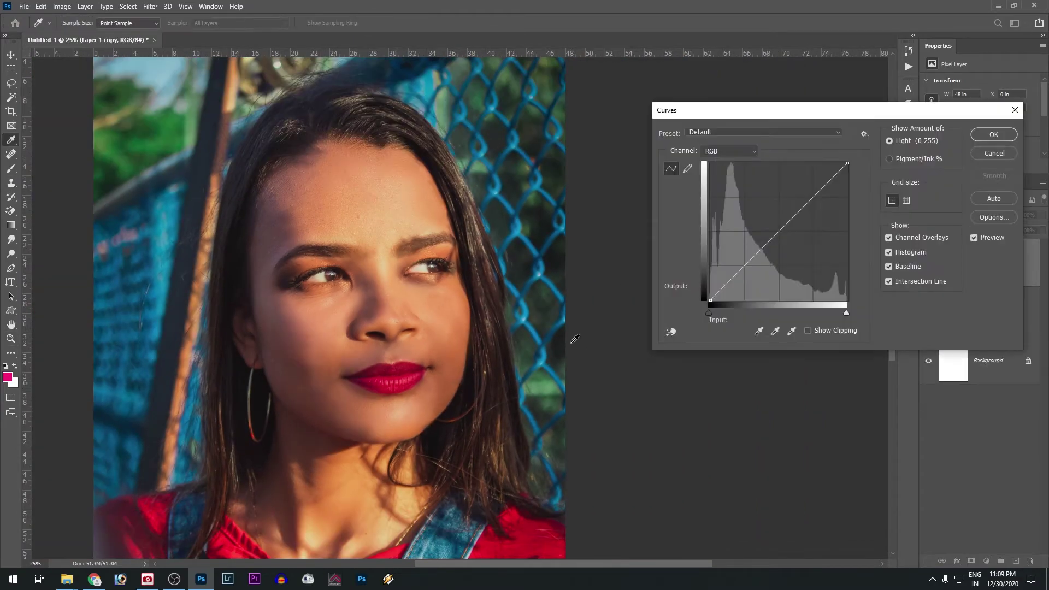
{"action": "left_click_drag", "start_coordinate": [787, 223], "coordinate": [783, 197]}
{"action": "key", "text": "Return"}
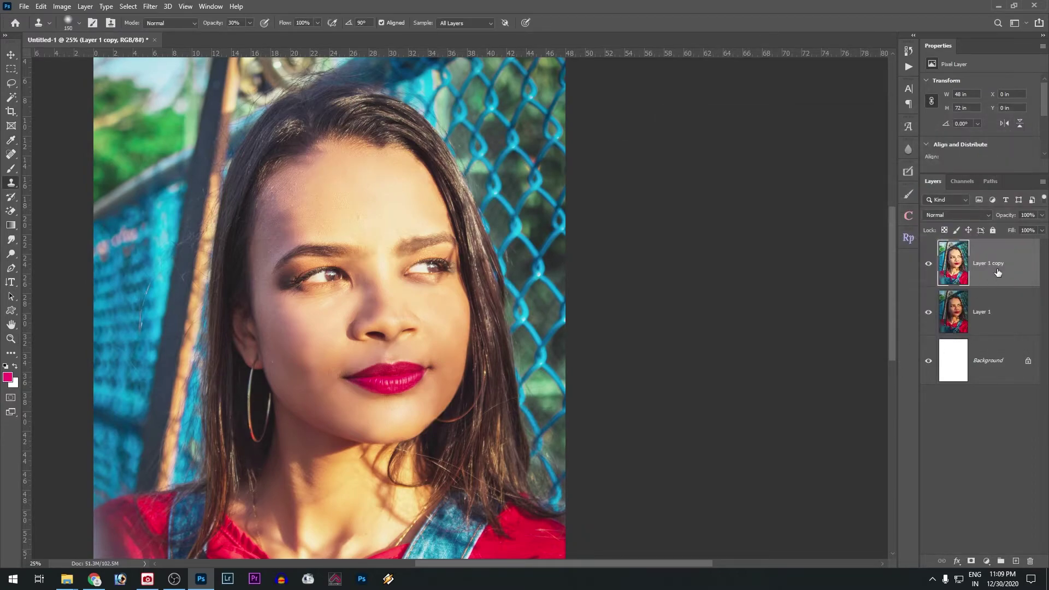
Step: Set the copy's Blend If Underlying Layer ranges to 13/34 and 73/222, lower its This Layer highlight limit, and compare with the layer hidden
{"action": "right_click", "coordinate": [998, 261]}
{"action": "left_click", "coordinate": [880, 119]}
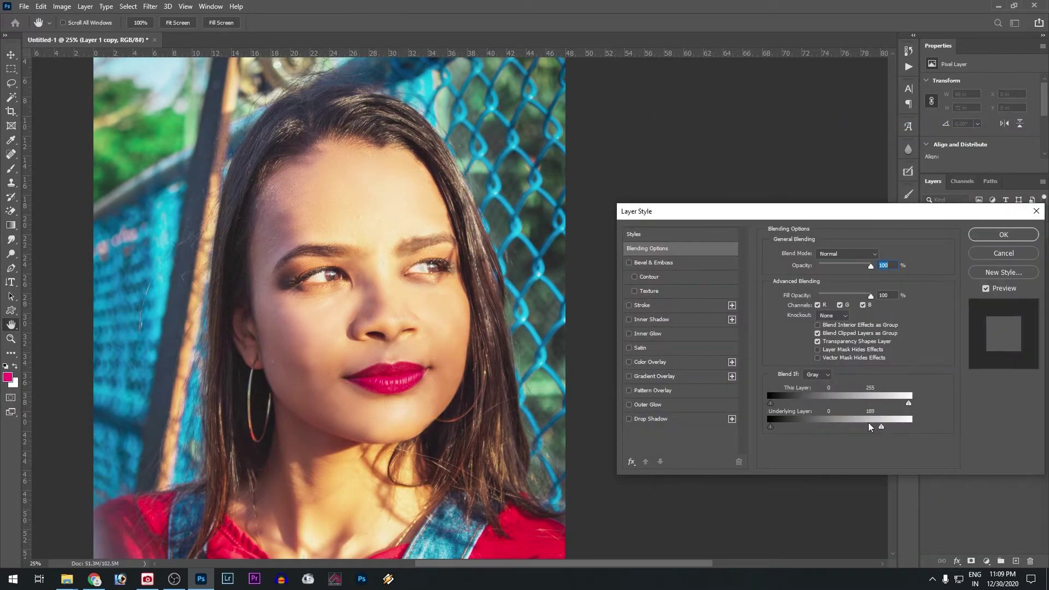
{"action": "left_click_drag", "start_coordinate": [869, 427], "coordinate": [810, 431]}
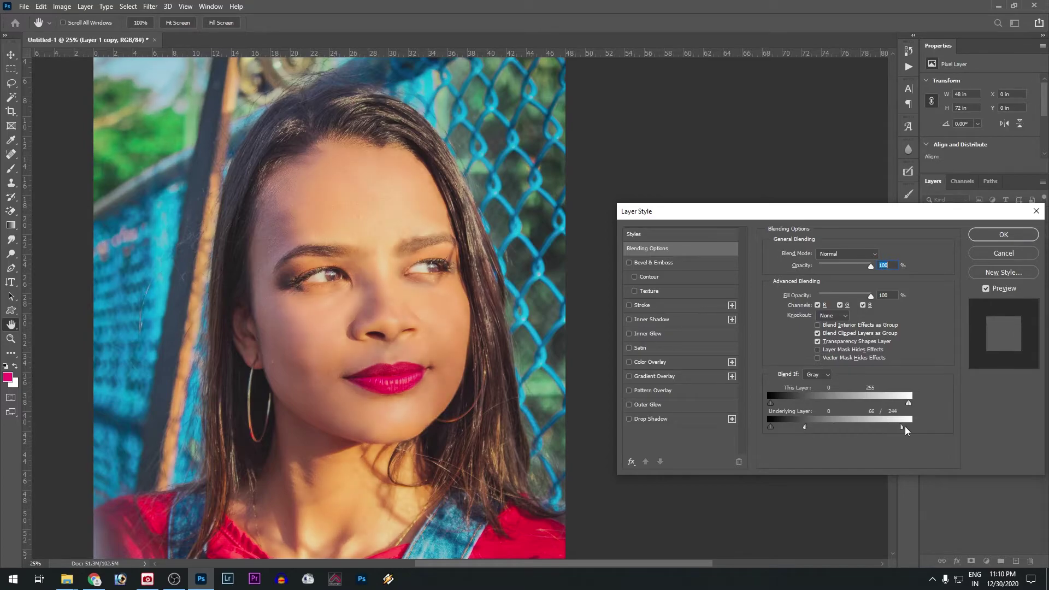
{"action": "left_click_drag", "start_coordinate": [909, 427], "coordinate": [892, 427]}
{"action": "left_click_drag", "start_coordinate": [805, 428], "coordinate": [779, 432]}
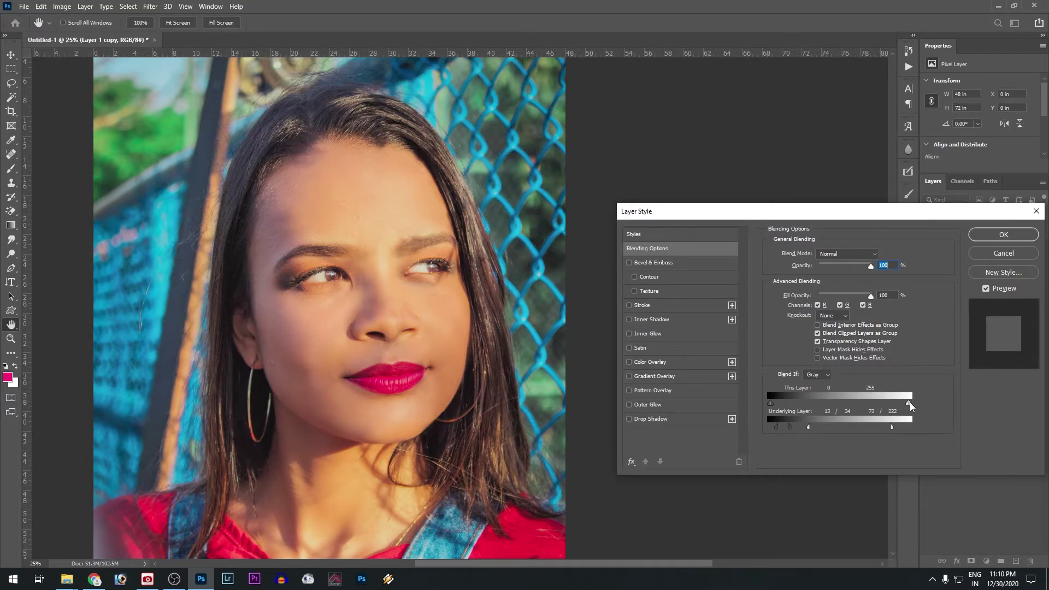
{"action": "left_click_drag", "start_coordinate": [909, 404], "coordinate": [885, 406]}
{"action": "left_click", "coordinate": [1018, 255]}
{"action": "key", "text": "s"}
{"action": "left_click", "coordinate": [927, 268]}
{"action": "left_click", "coordinate": [926, 267]}
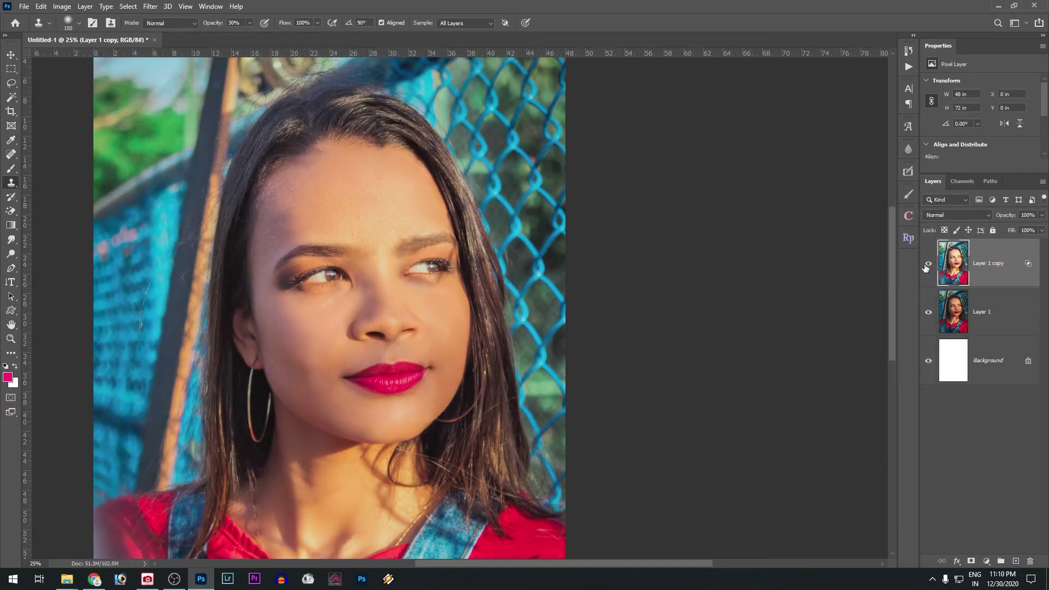
{"action": "left_click", "coordinate": [926, 267]}
{"action": "left_click", "coordinate": [926, 267]}
Step: Clone nearby skin over the uneven tones above the upper lip and around the mouth on Layer 1 copy
{"action": "key", "text": "ctrl+space"}
{"action": "left_click", "coordinate": [356, 321]}
{"action": "left_click", "coordinate": [425, 366]}
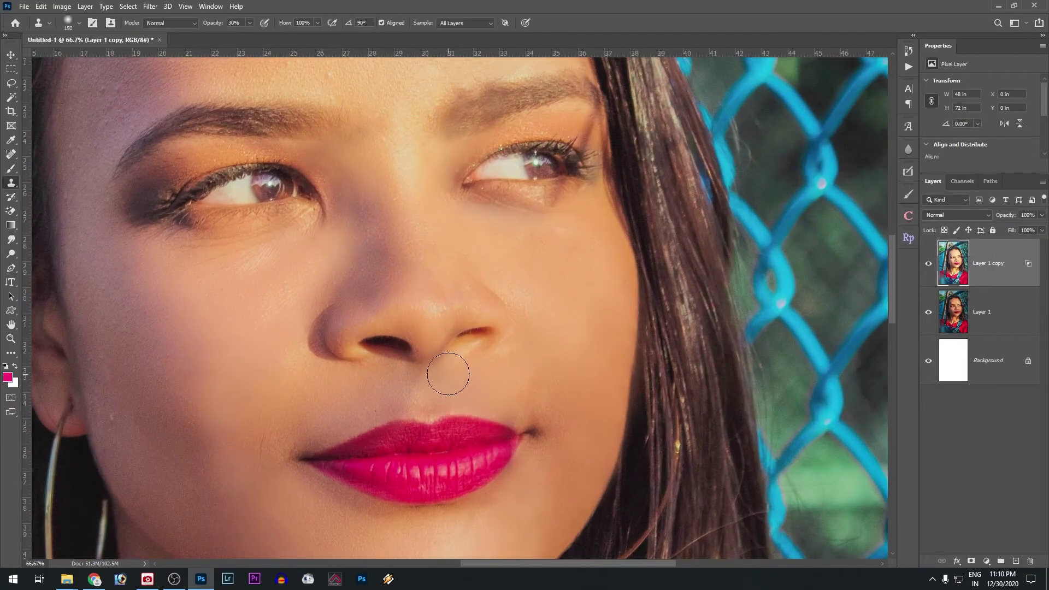
{"action": "left_click", "coordinate": [464, 370], "text": "alt"}
{"action": "mouse_move", "coordinate": [455, 372]}
{"action": "left_mouse_down"}
{"action": "mouse_move", "coordinate": [414, 378]}
{"action": "mouse_move", "coordinate": [450, 377]}
{"action": "mouse_move", "coordinate": [469, 399]}
{"action": "mouse_move", "coordinate": [451, 373]}
{"action": "left_mouse_up"}
{"action": "left_click", "coordinate": [536, 348], "text": "alt"}
{"action": "left_click", "coordinate": [535, 349], "text": "alt"}
{"action": "left_click", "coordinate": [539, 371], "text": "alt"}
{"action": "left_click", "coordinate": [487, 429], "text": "alt"}
{"action": "mouse_move", "coordinate": [539, 417]}
{"action": "left_mouse_down"}
{"action": "mouse_move", "coordinate": [486, 428]}
{"action": "mouse_move", "coordinate": [421, 391]}
{"action": "left_mouse_up"}
Step: Clone lit forehead skin over the dark shadow on the left-hand side of the forehead using brush size 175
{"action": "left_click", "coordinate": [363, 255], "text": "ctrl"}
{"action": "left_click", "coordinate": [364, 256], "text": "ctrl"}
{"action": "left_click", "coordinate": [363, 255], "text": "ctrl"}
{"action": "key", "text": "bracketright"}
{"action": "key", "text": "bracketright"}
{"action": "key", "text": "bracketright"}
{"action": "key", "text": "bracketright"}
{"action": "key", "text": "bracketright"}
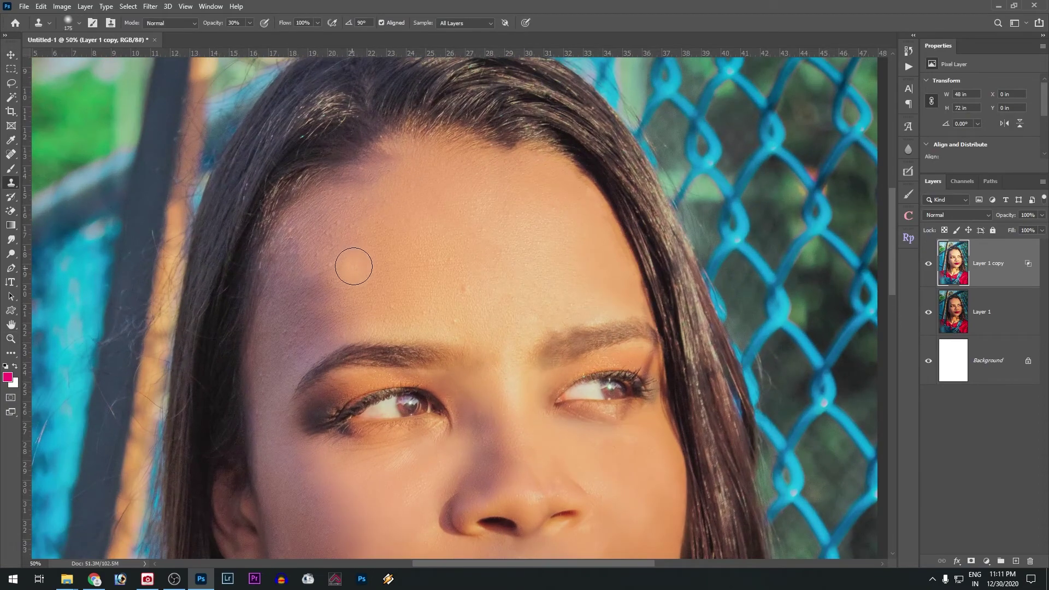
{"action": "left_click", "coordinate": [342, 260], "text": "alt"}
{"action": "left_click_drag", "start_coordinate": [321, 306], "coordinate": [334, 279]}
Step: Blend the remaining shadow along the forehead's hairline with the Clone Stamp at 30% opacity
{"action": "left_click", "coordinate": [415, 213], "text": "alt"}
{"action": "left_click", "coordinate": [405, 197], "text": "alt"}
{"action": "left_click", "coordinate": [396, 192]}
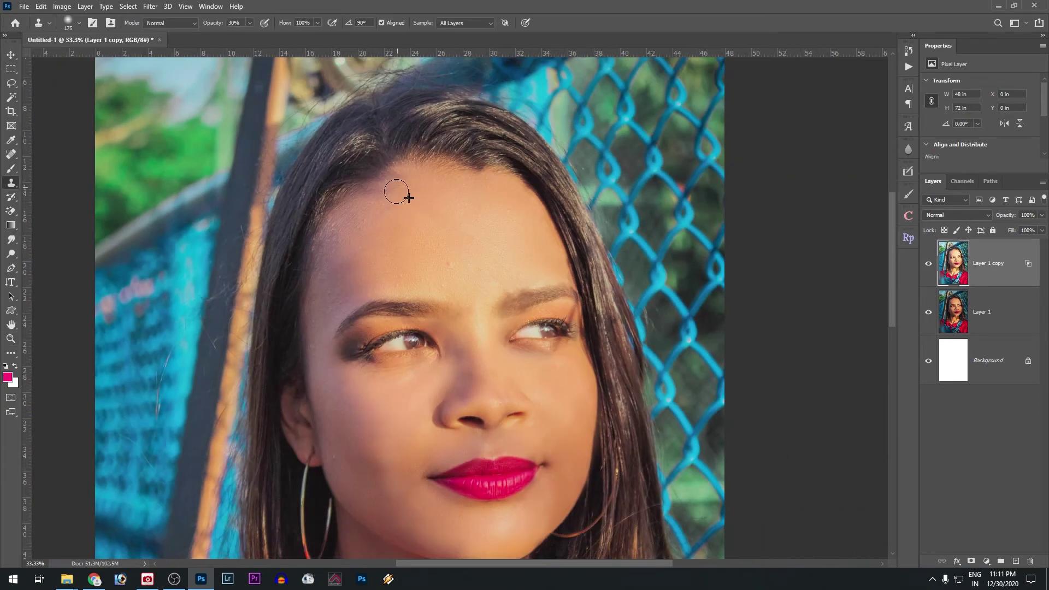
Step: Soften the shadow along the nose bridge with the Clone Stamp and switch to the Move tool
{"action": "left_click", "coordinate": [492, 284], "text": "alt"}
{"action": "mouse_move", "coordinate": [491, 358]}
{"action": "left_mouse_down"}
{"action": "mouse_move", "coordinate": [415, 253]}
{"action": "mouse_move", "coordinate": [447, 264]}
{"action": "left_mouse_up"}
{"action": "left_click", "coordinate": [407, 232], "text": "ctrl"}
{"action": "left_click", "coordinate": [447, 265], "text": "alt"}
{"action": "left_click", "coordinate": [437, 262], "text": "alt"}
{"action": "key", "text": "v"}
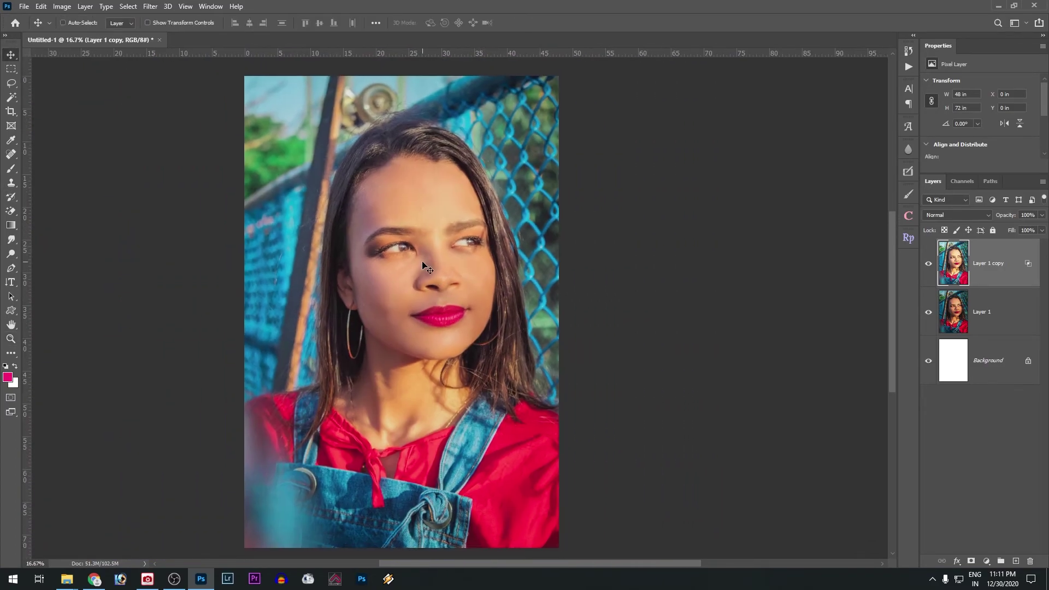